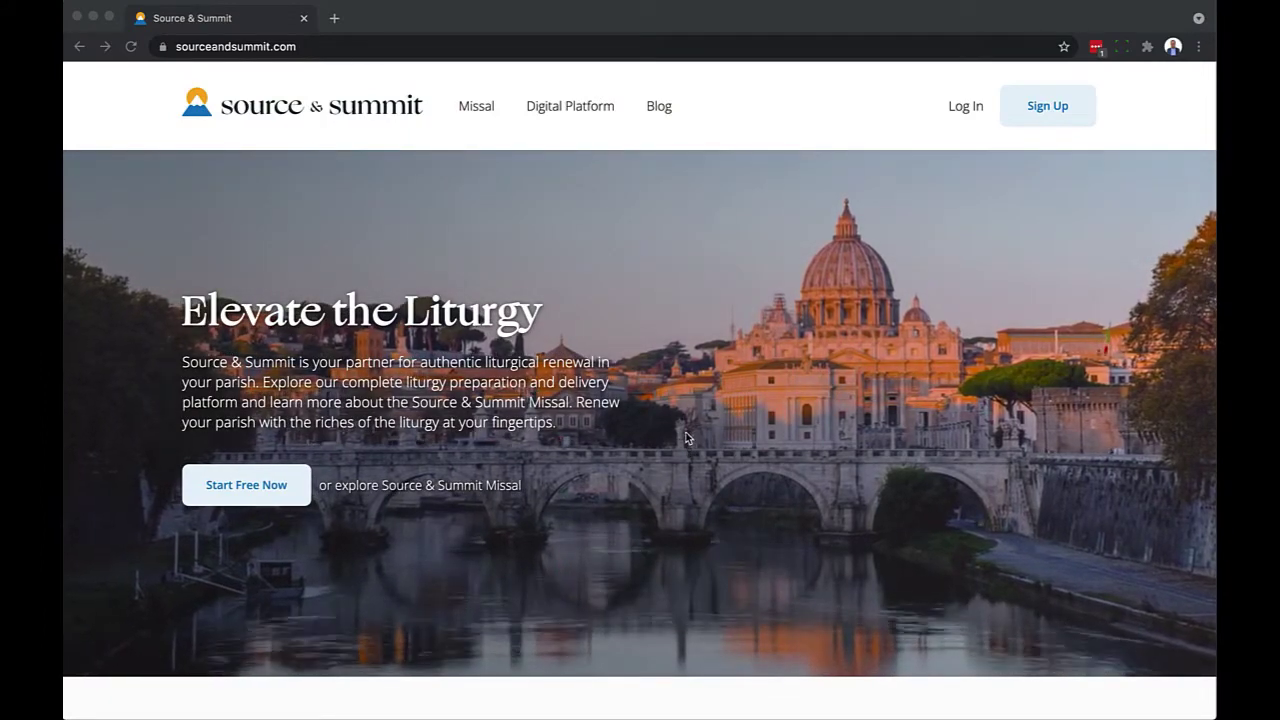
Step: Log in to the liturgy planning dashboard and begin adding a new liturgy
click(966, 108)
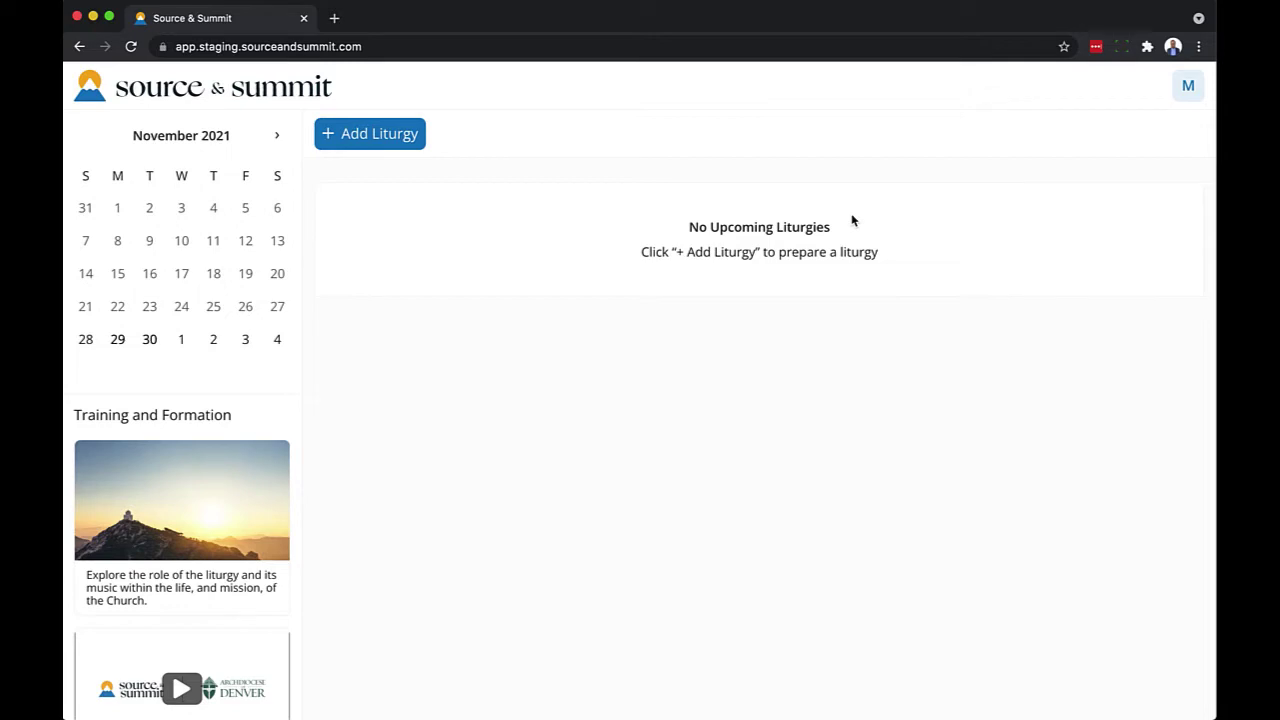
click(373, 139)
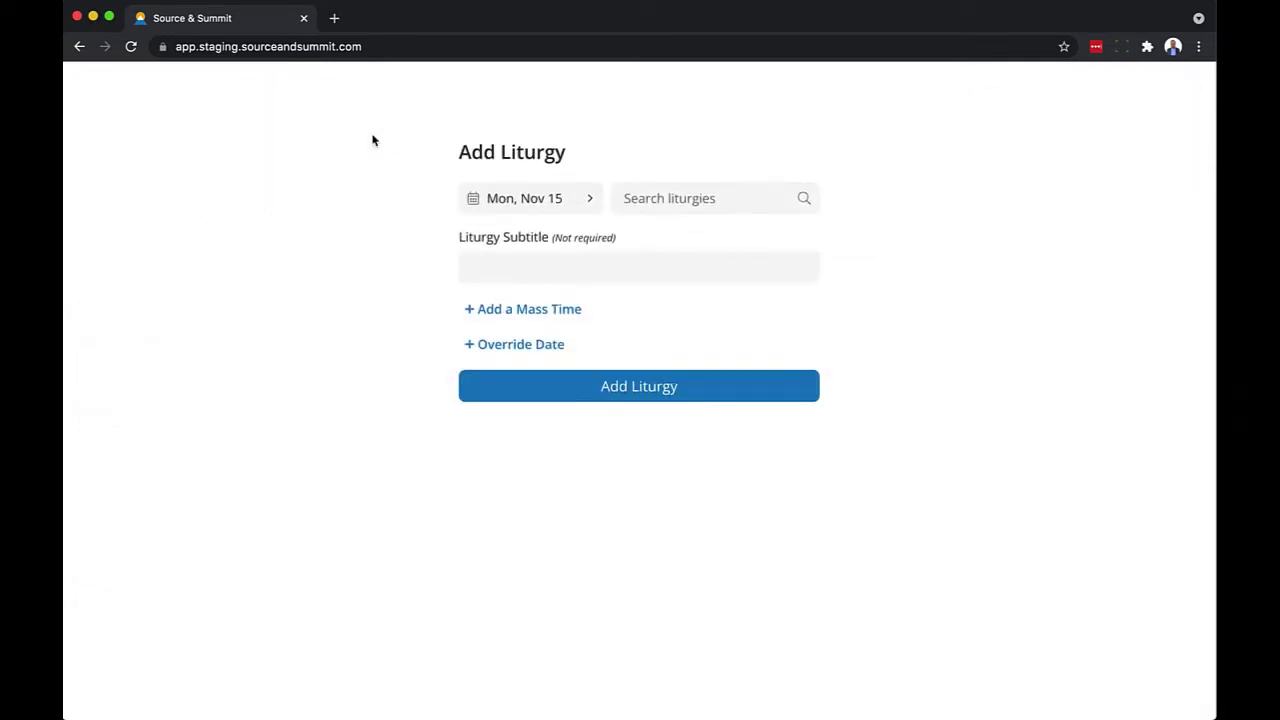
Step: Set the new liturgy's date to Sunday, November 28
click(527, 212)
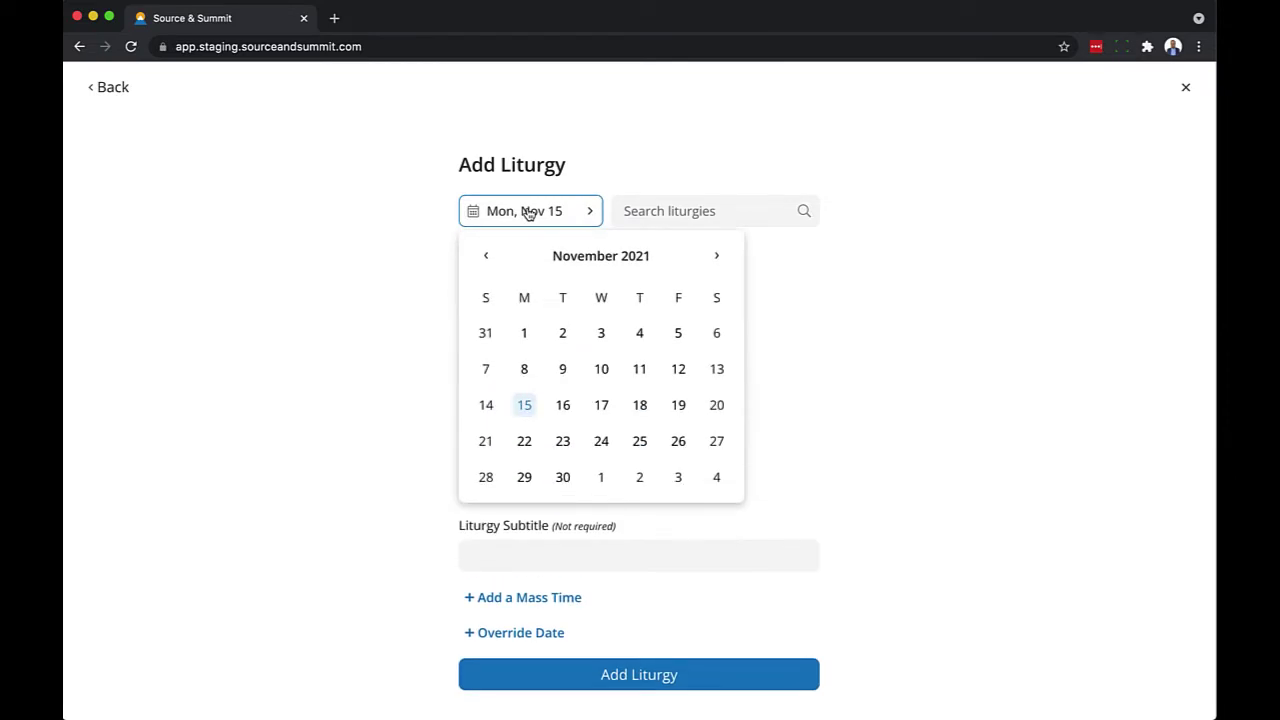
click(652, 211)
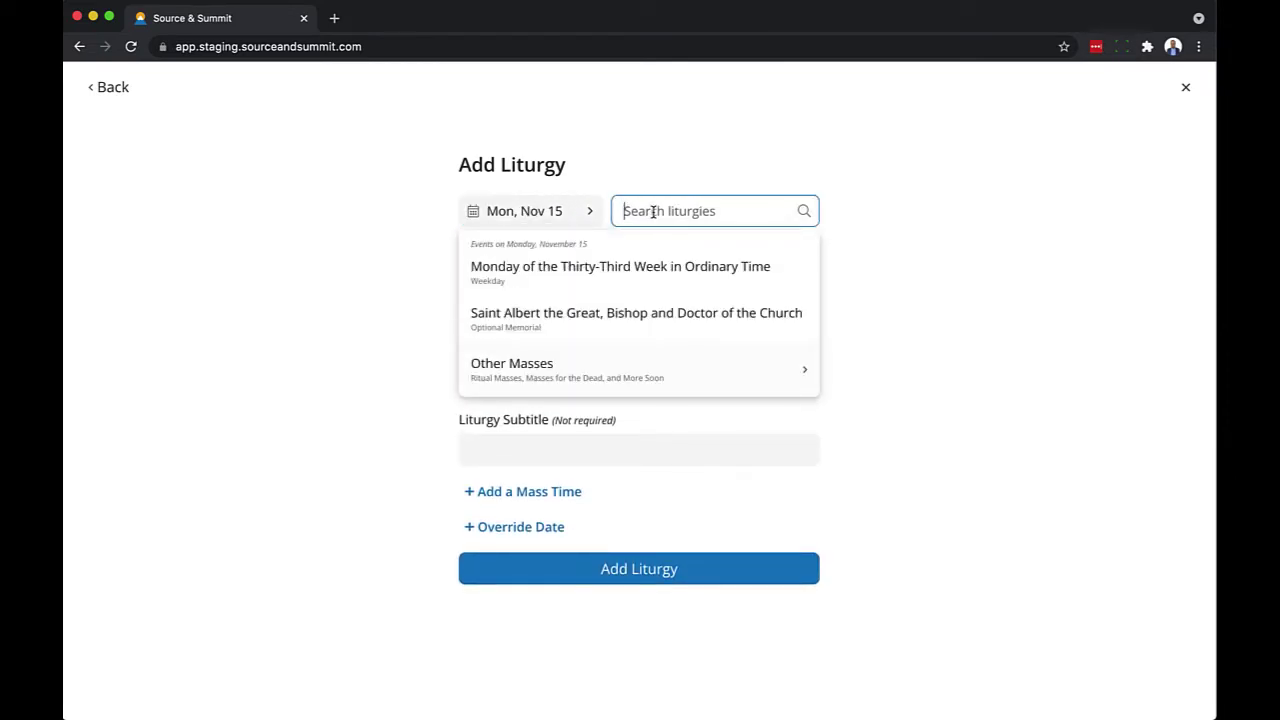
click(508, 210)
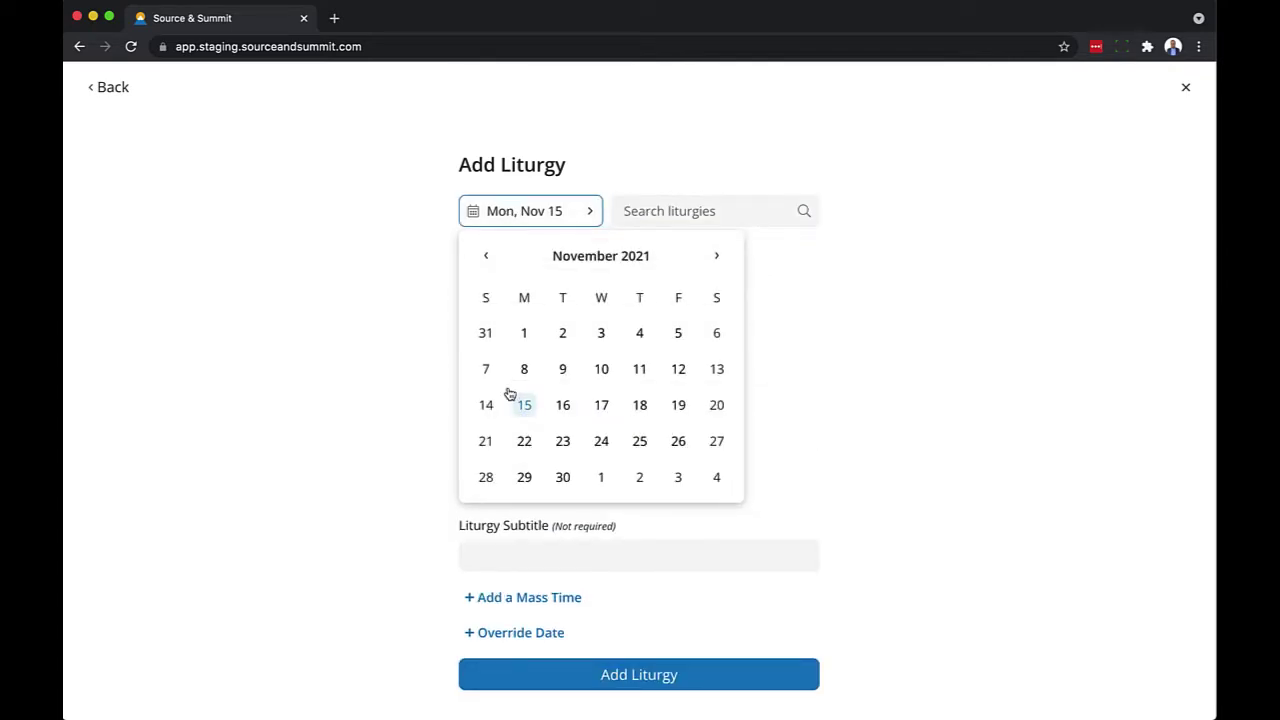
click(486, 477)
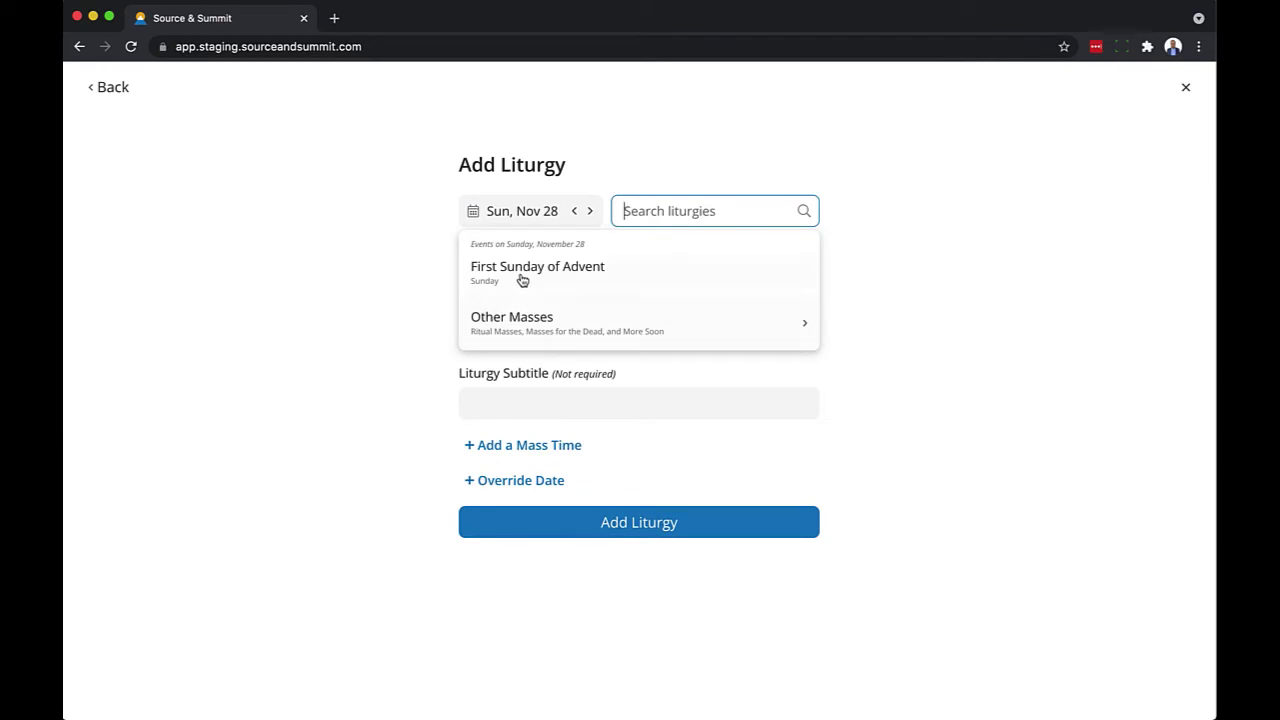
Step: Choose First Sunday of Advent, add a 9:00 AM Mass time, and create the liturgy
click(521, 279)
click(538, 274)
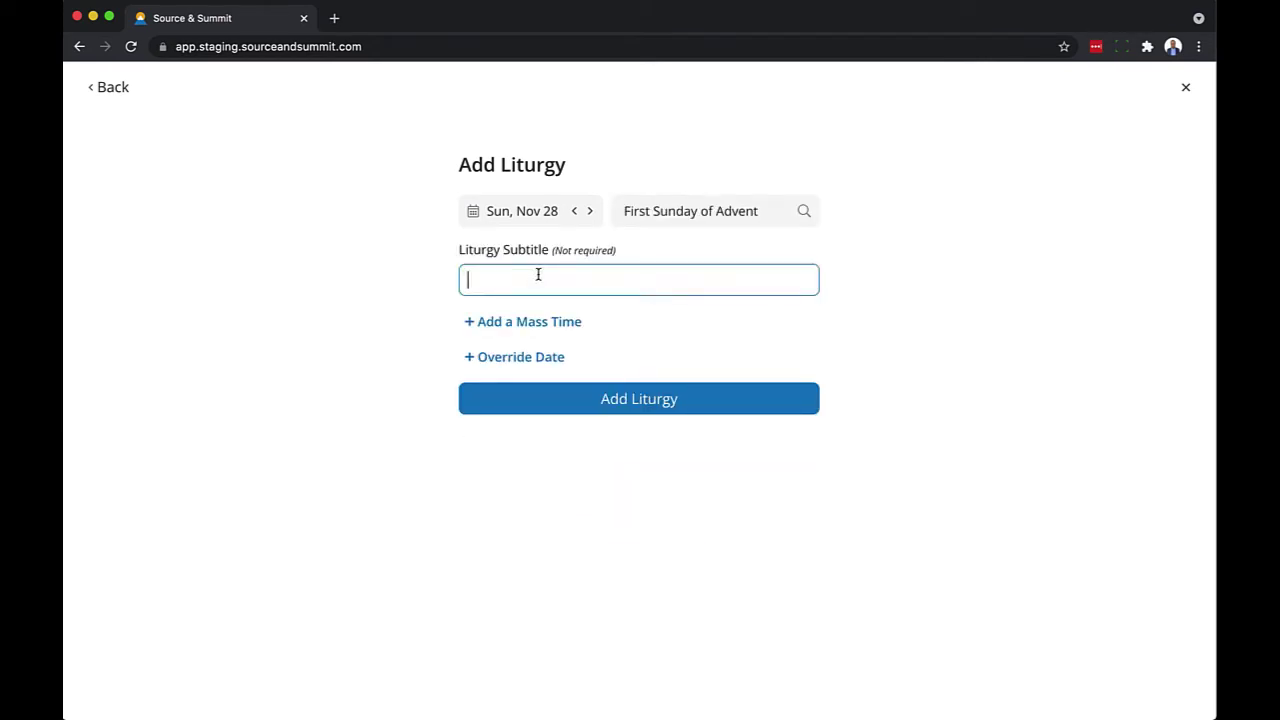
click(534, 326)
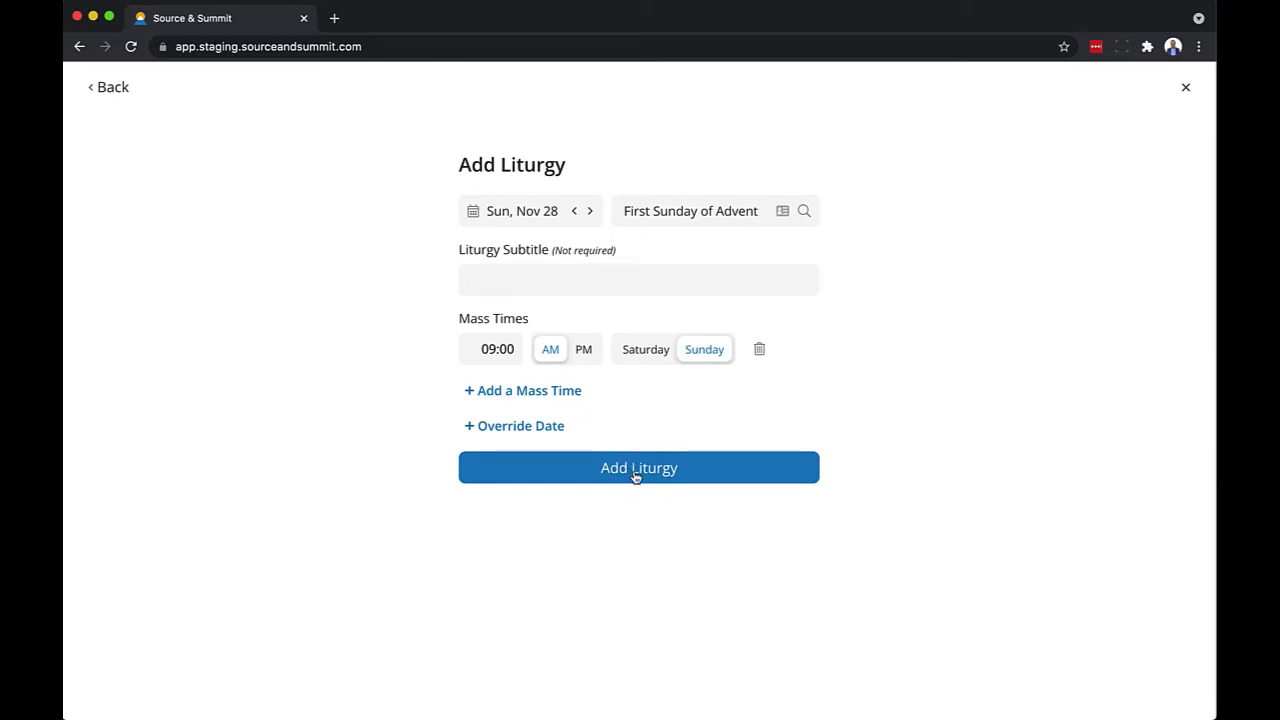
click(635, 477)
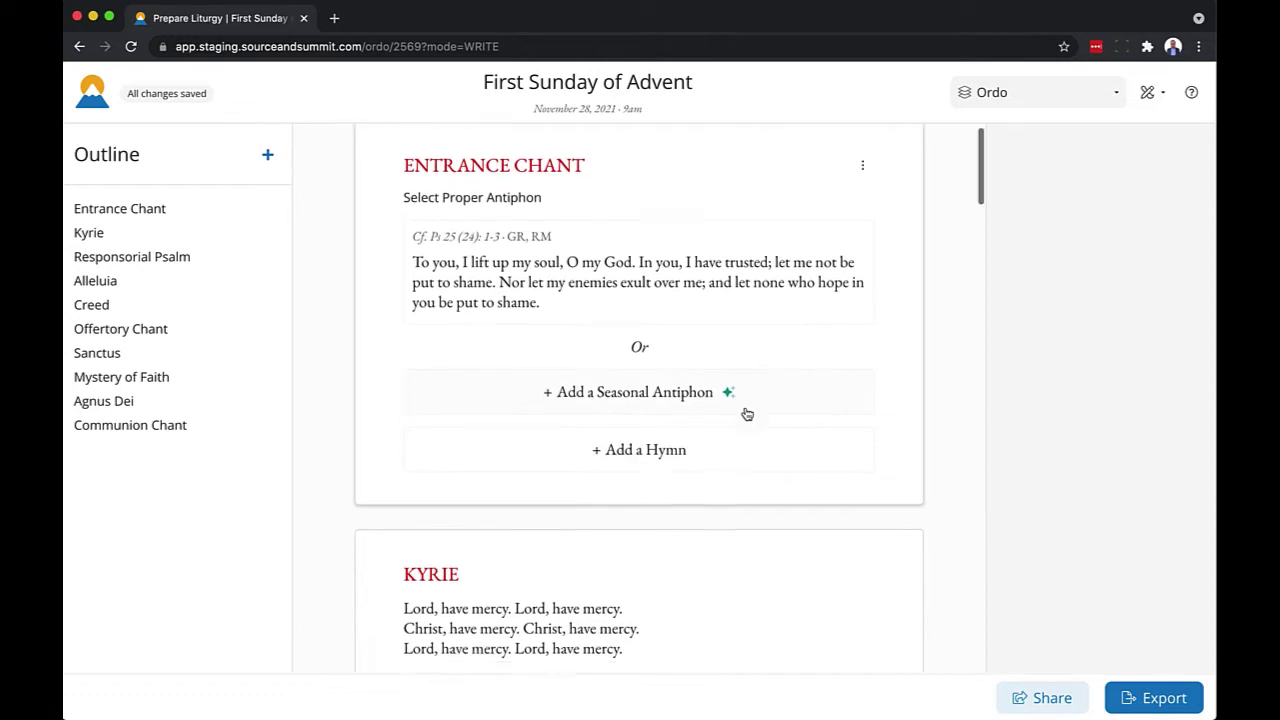
Step: Review the Kyrie, Psalm and Alleluia cards, then select the Entrance Chant antiphon Cf. Ps 25 (24)
scroll(746, 414, down, 5)
scroll(746, 414, down, 7)
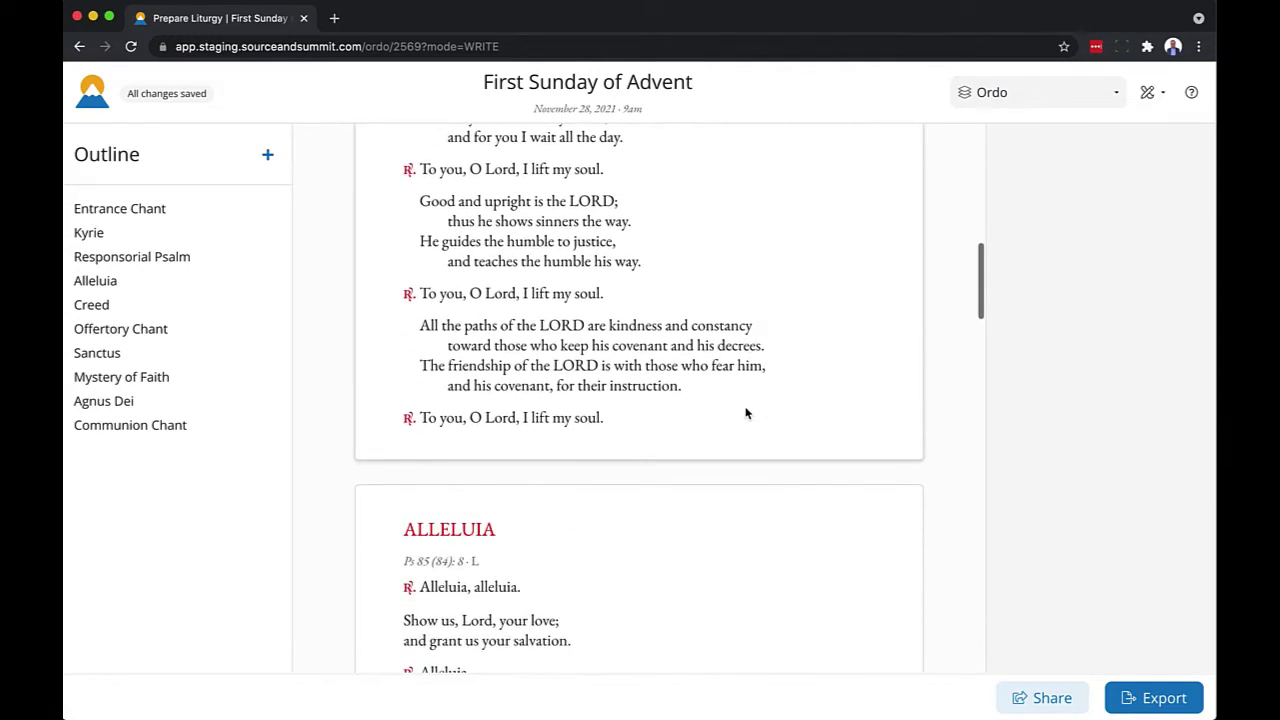
scroll(746, 414, up, 12)
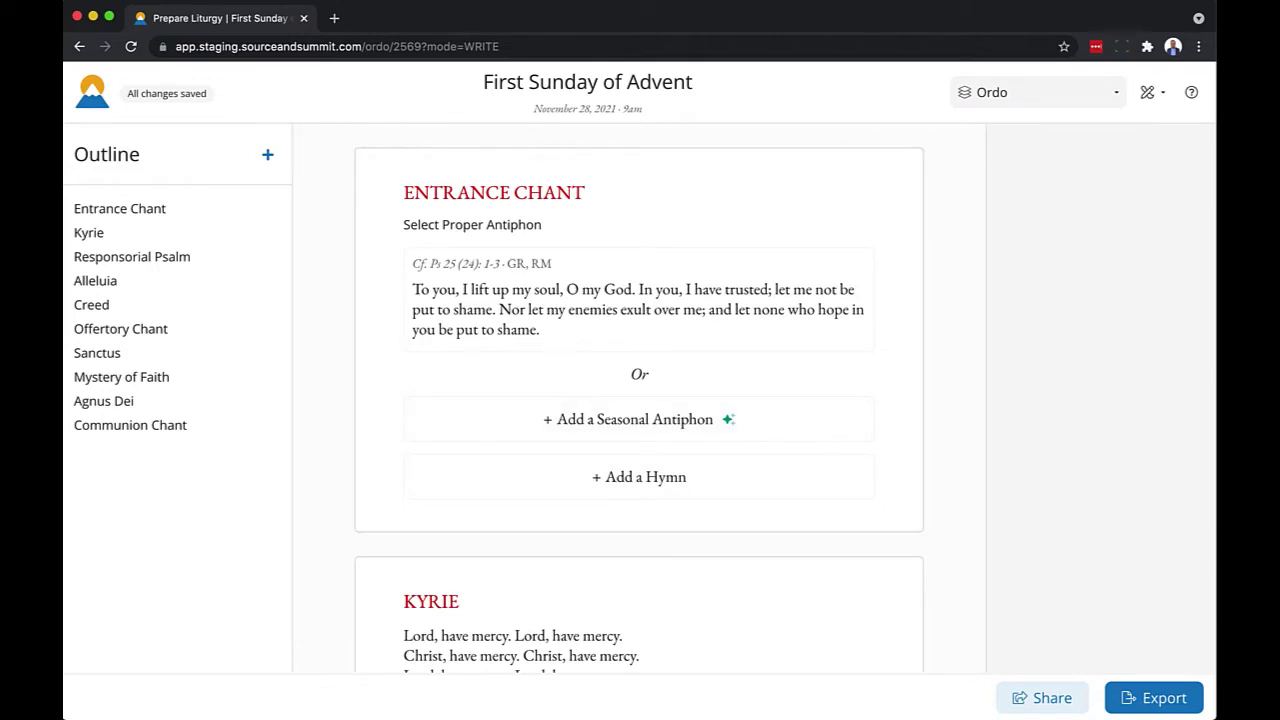
click(684, 305)
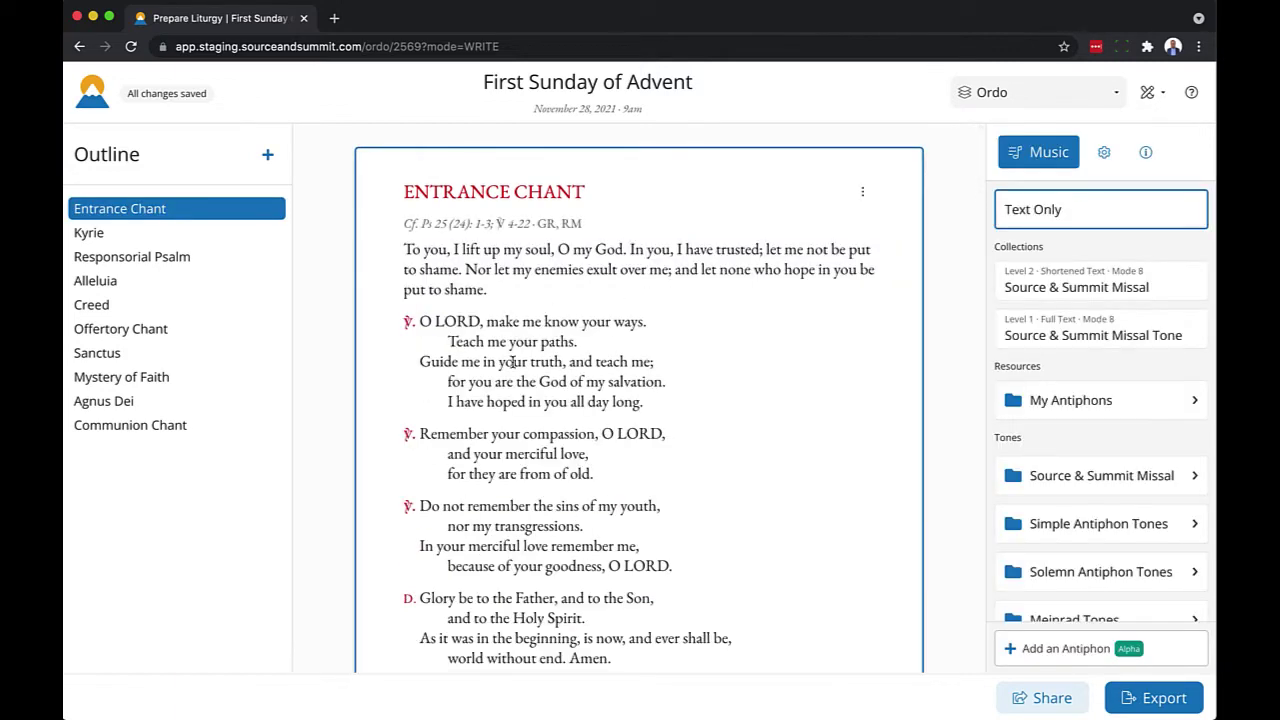
Step: Choose the Level 2 Shortened Text · Source & Summit Missal collection for the Entrance Chant
scroll(524, 330, down, 2)
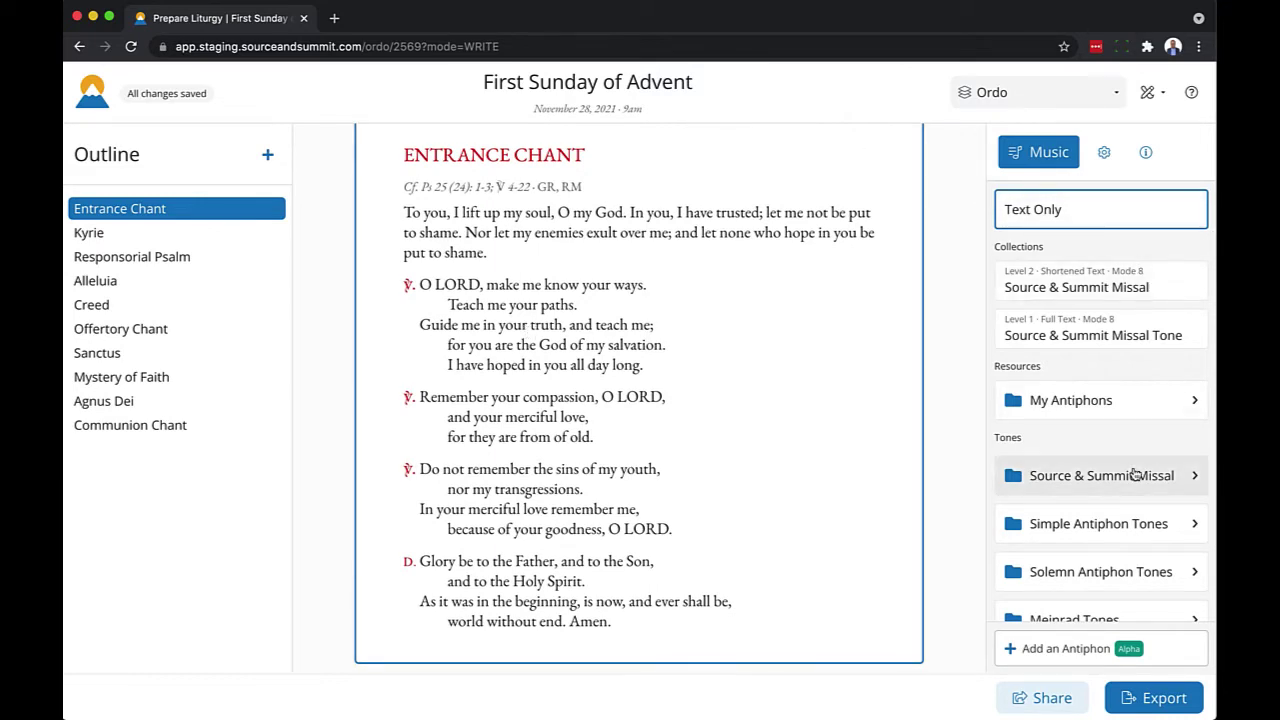
scroll(880, 380, up, 2)
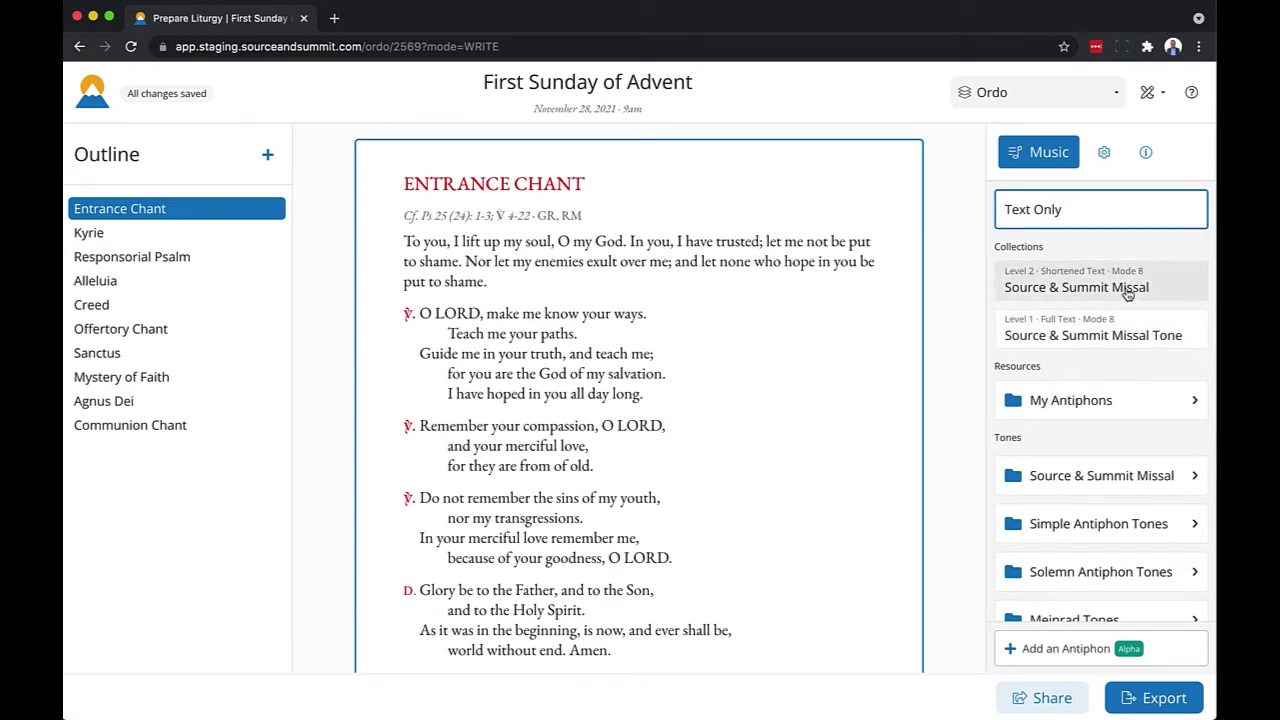
click(1127, 292)
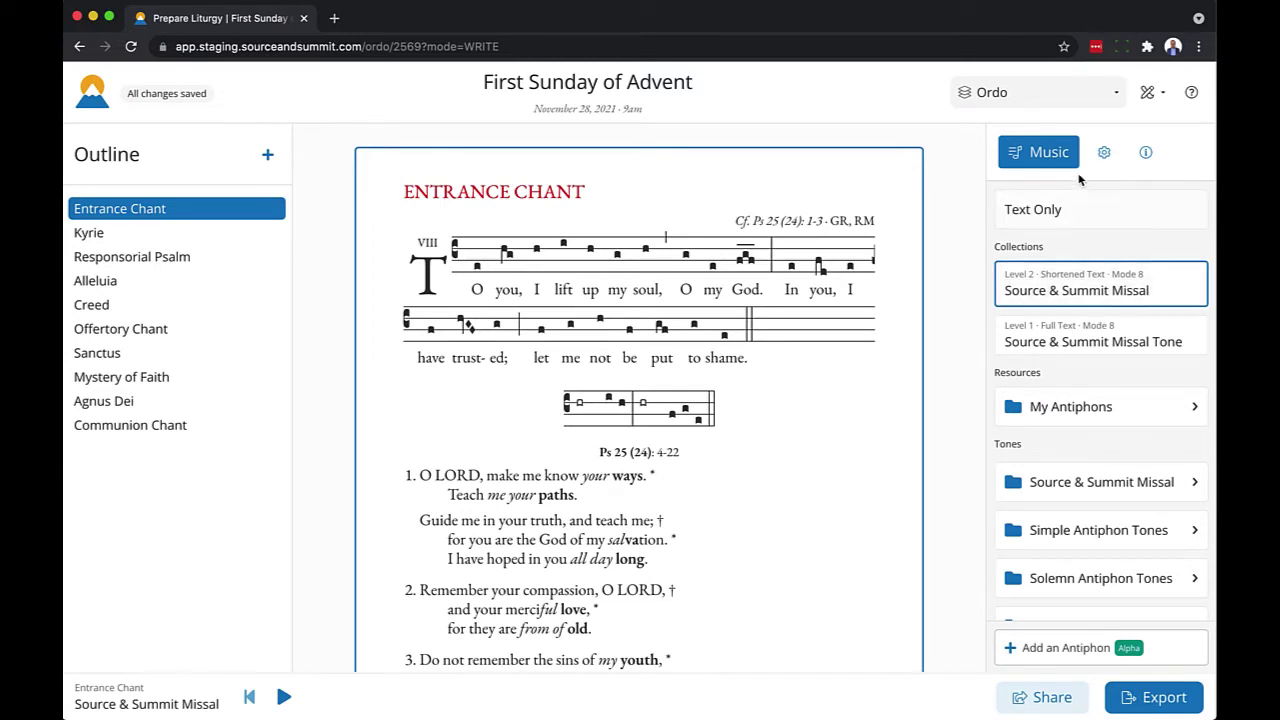
Step: Show the Entrance Chant in Modern notation, keeping Level 2 Shortened Text after comparing Level 1 Full Text
click(1103, 155)
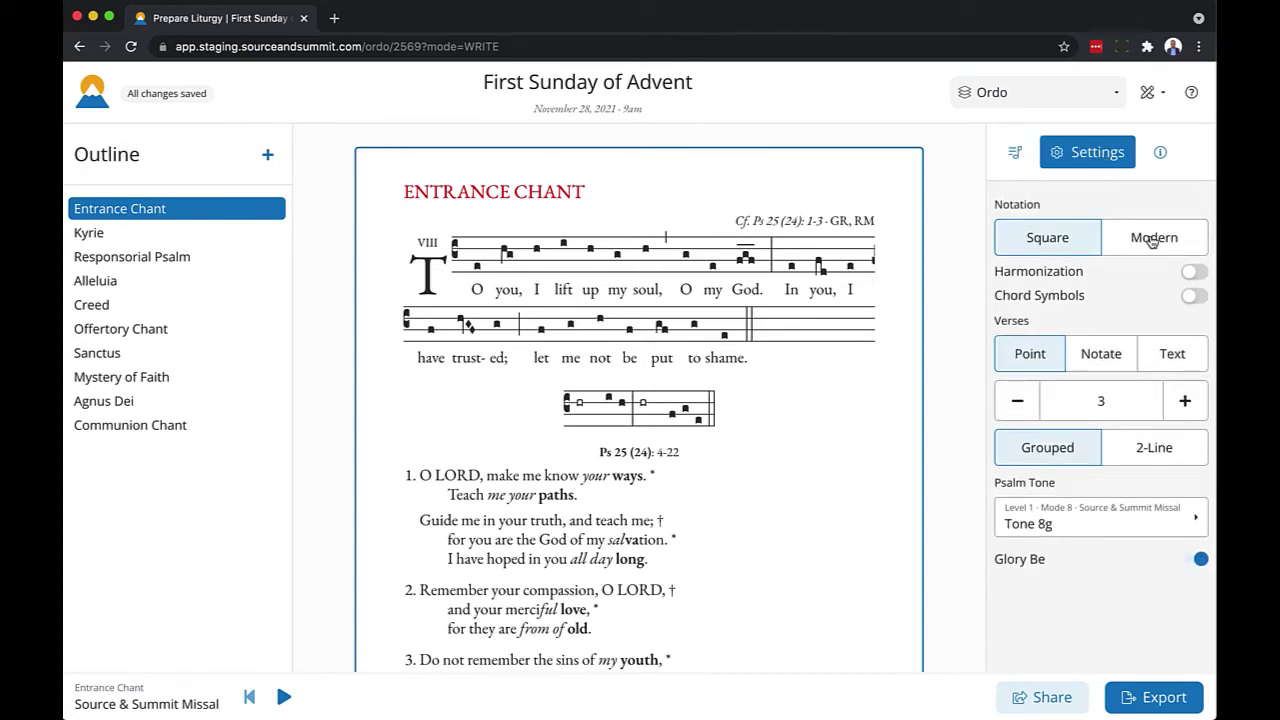
click(1153, 238)
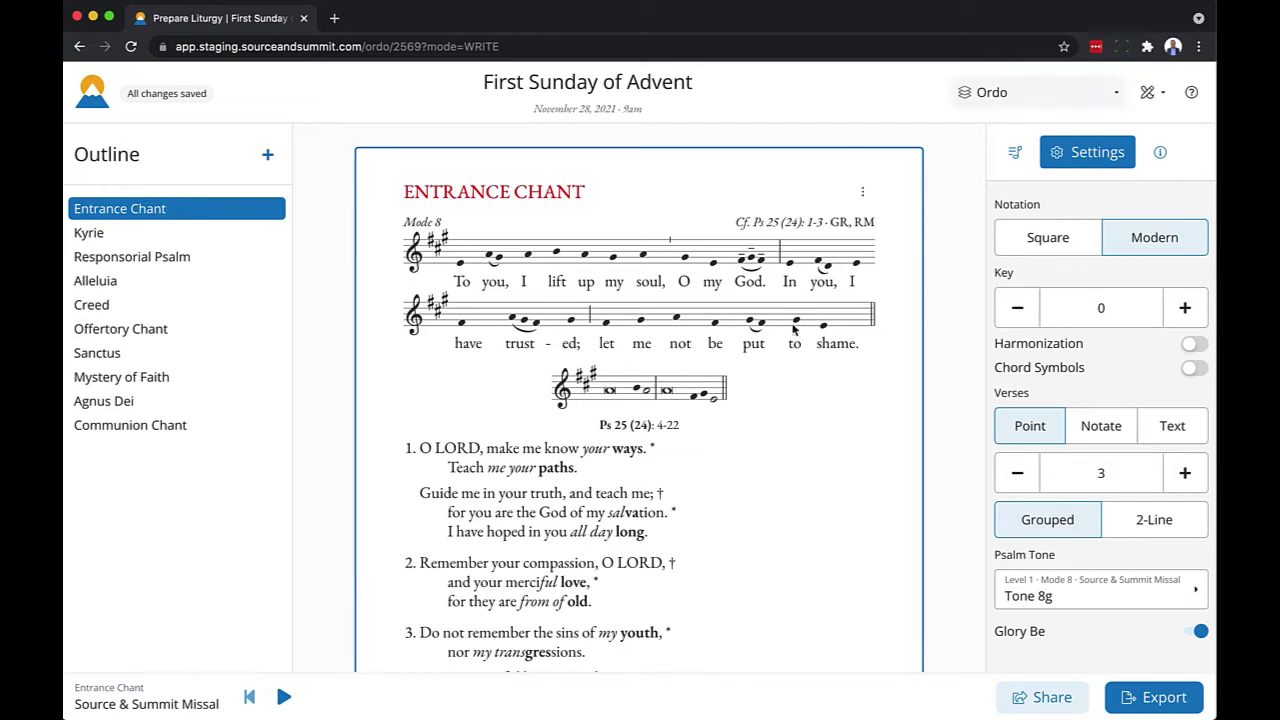
click(1015, 152)
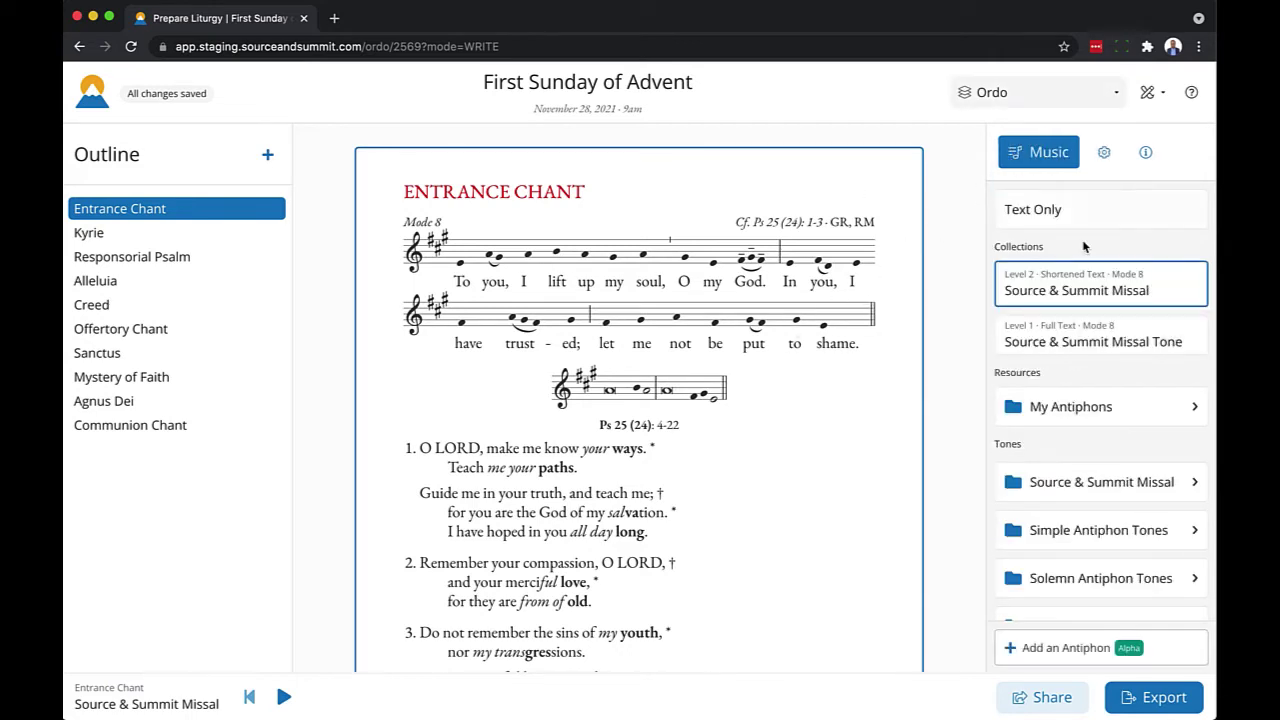
click(1073, 339)
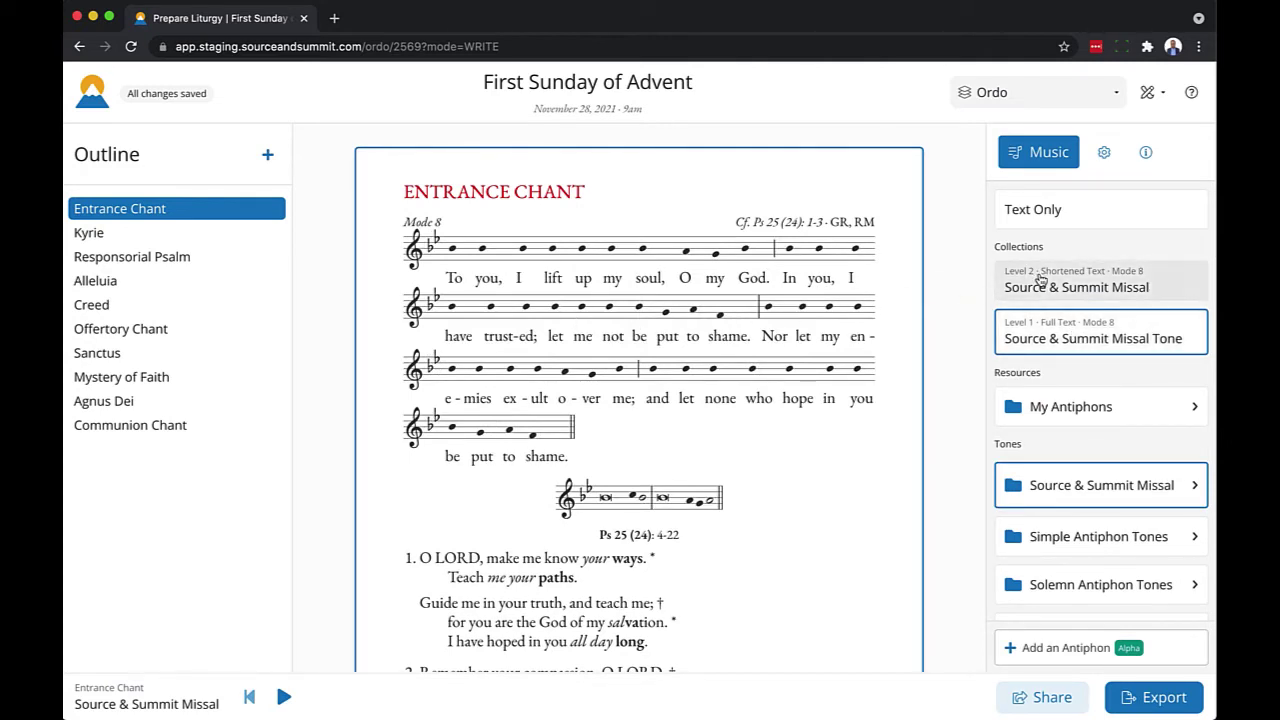
click(1040, 280)
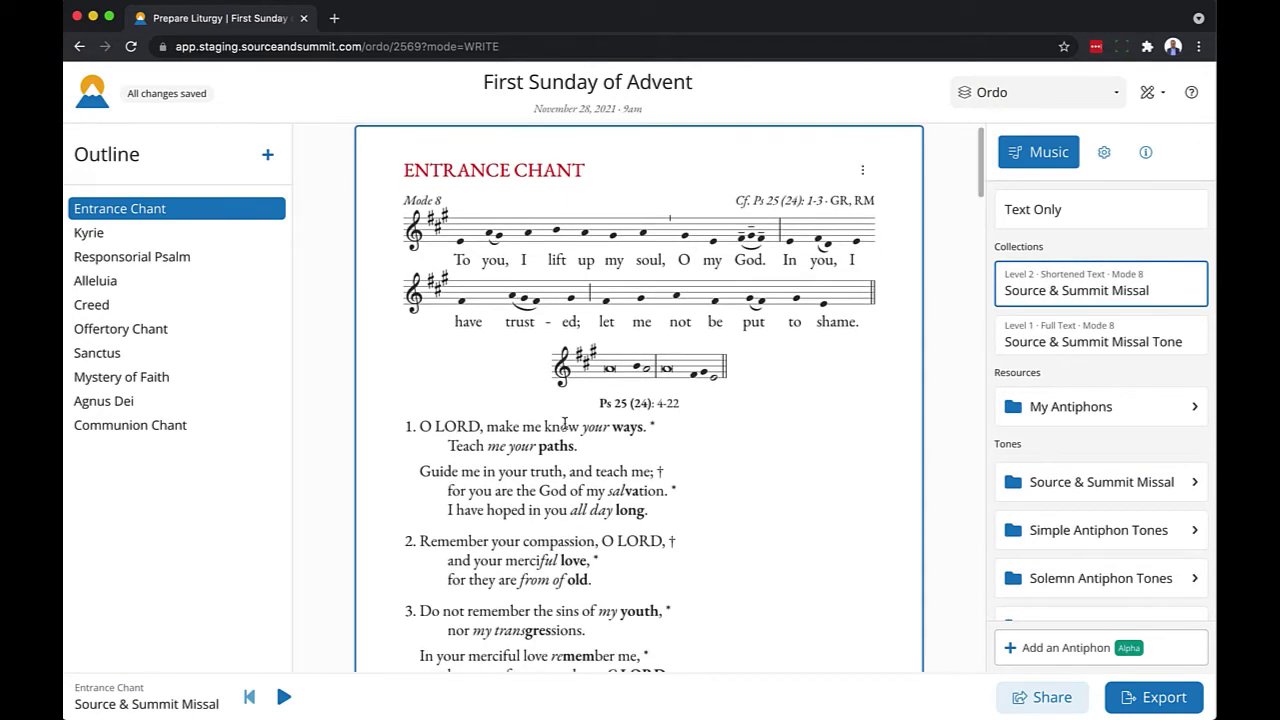
scroll(565, 425, down, 5)
scroll(565, 425, down, 3)
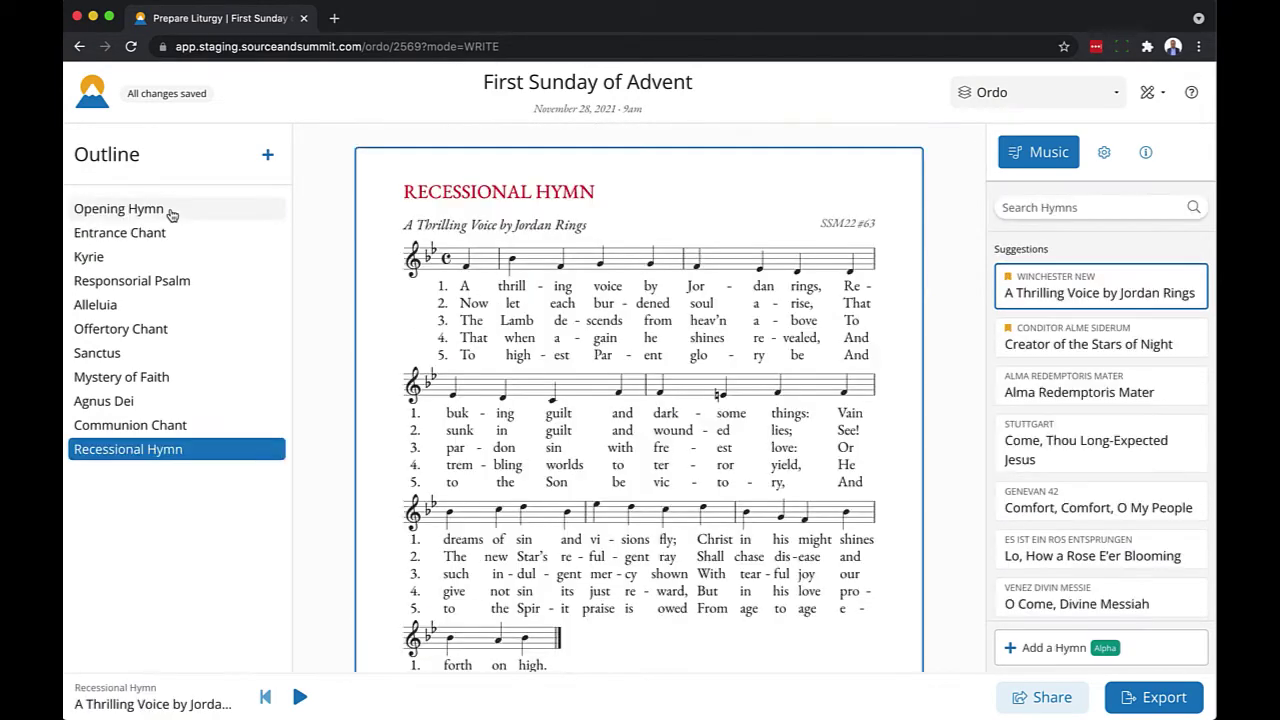
Step: Bring Come, Thou Long-Expected Jesus (Stuttgart, SSM22 #148) into view as the Opening Hymn
click(173, 209)
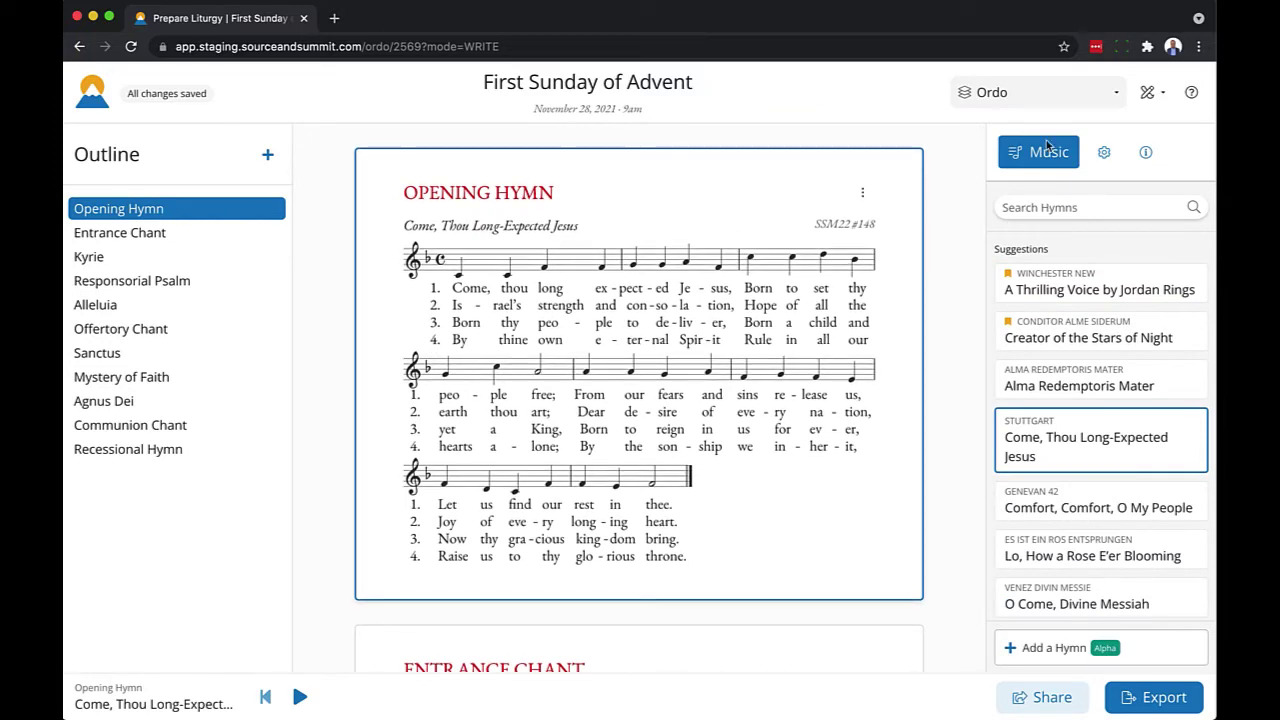
click(1118, 95)
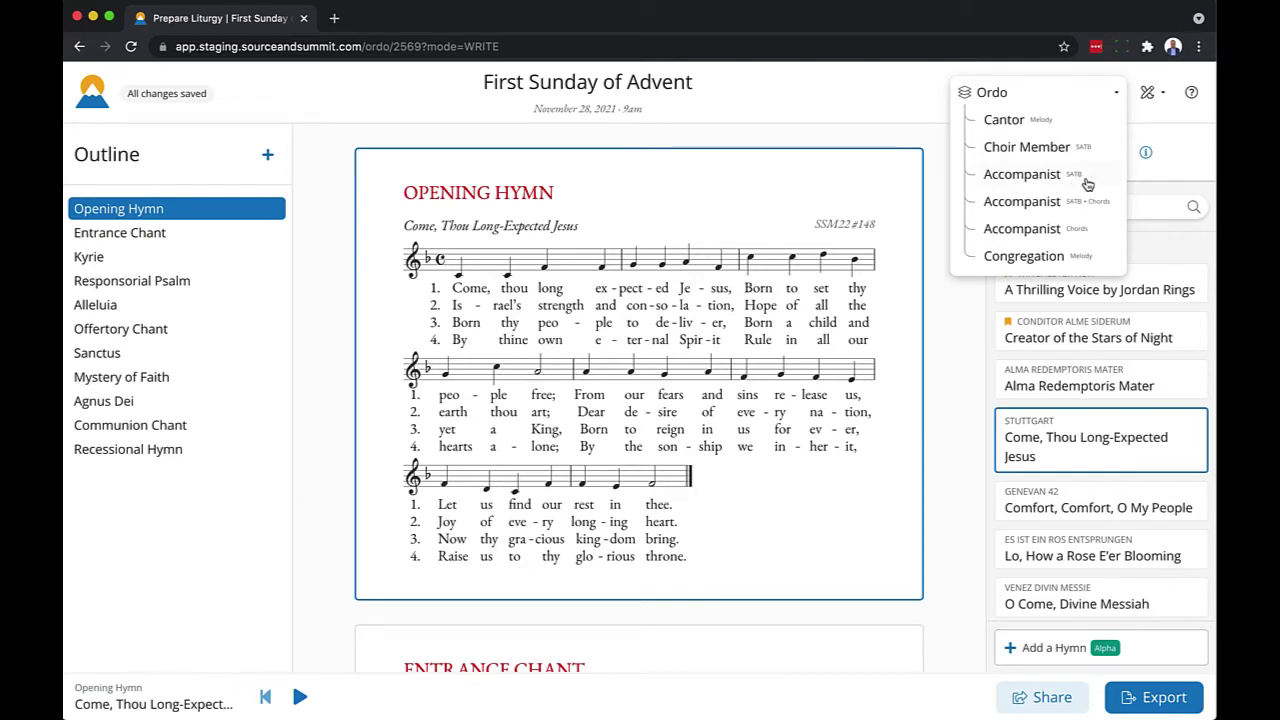
Step: View the score as Accompanist (SATB), then switch to Accompanist (SATB + Chords)
click(1024, 184)
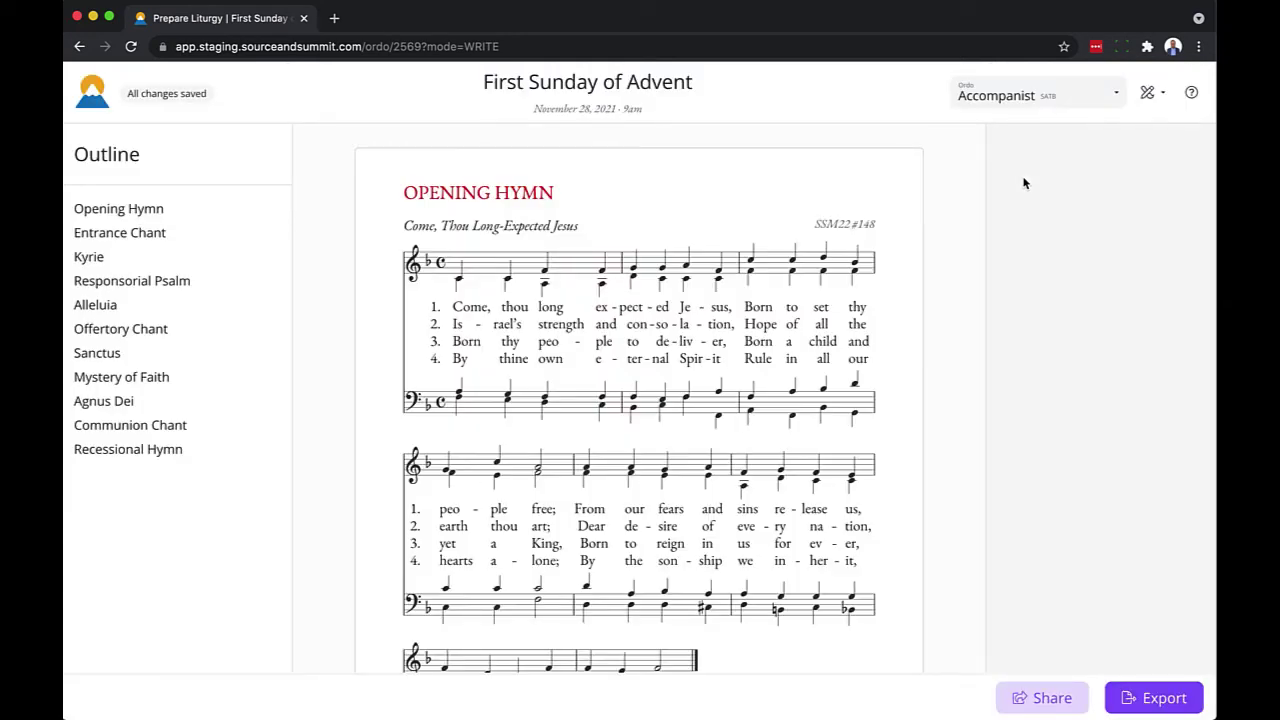
scroll(730, 481, down, 5)
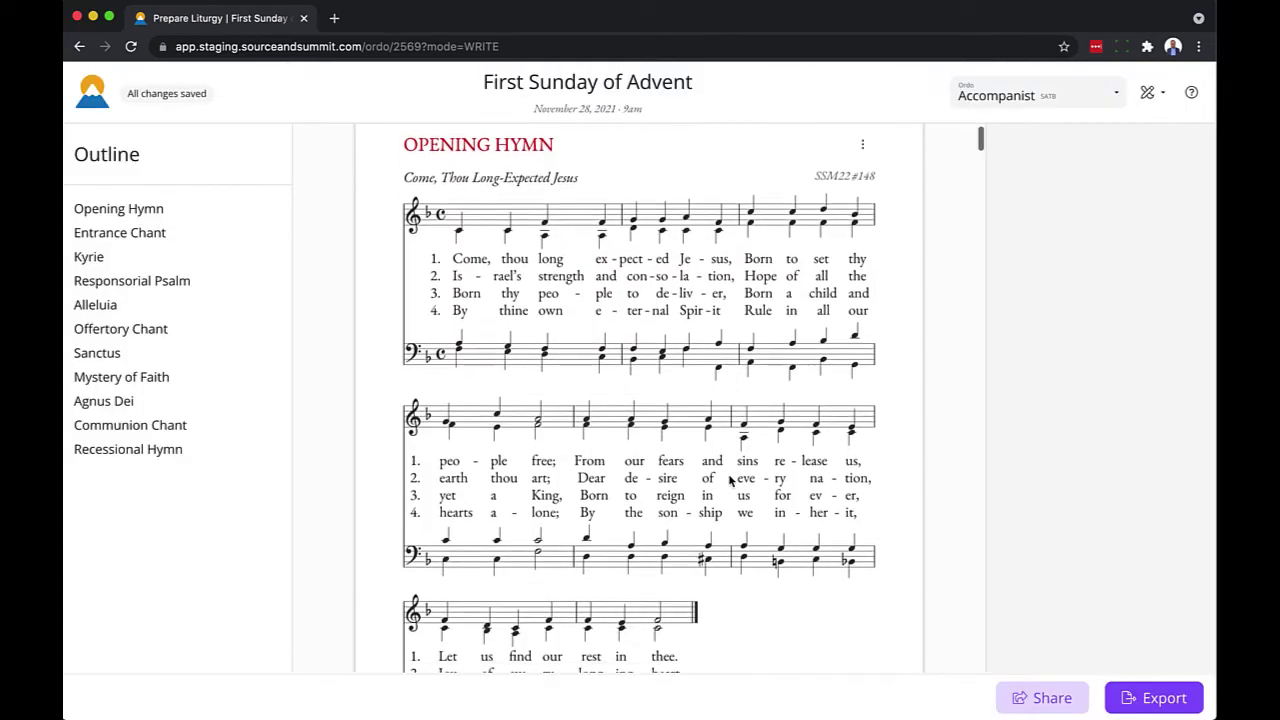
scroll(730, 481, down, 15)
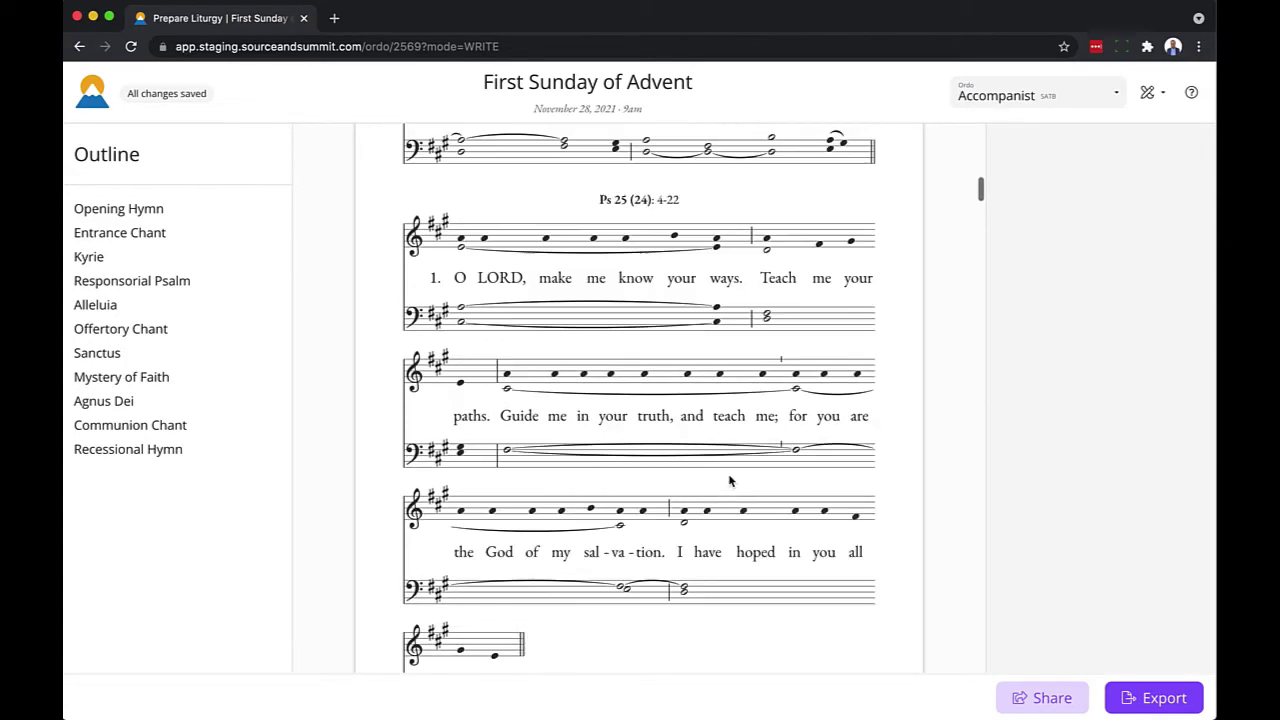
scroll(730, 481, up, 20)
click(1110, 97)
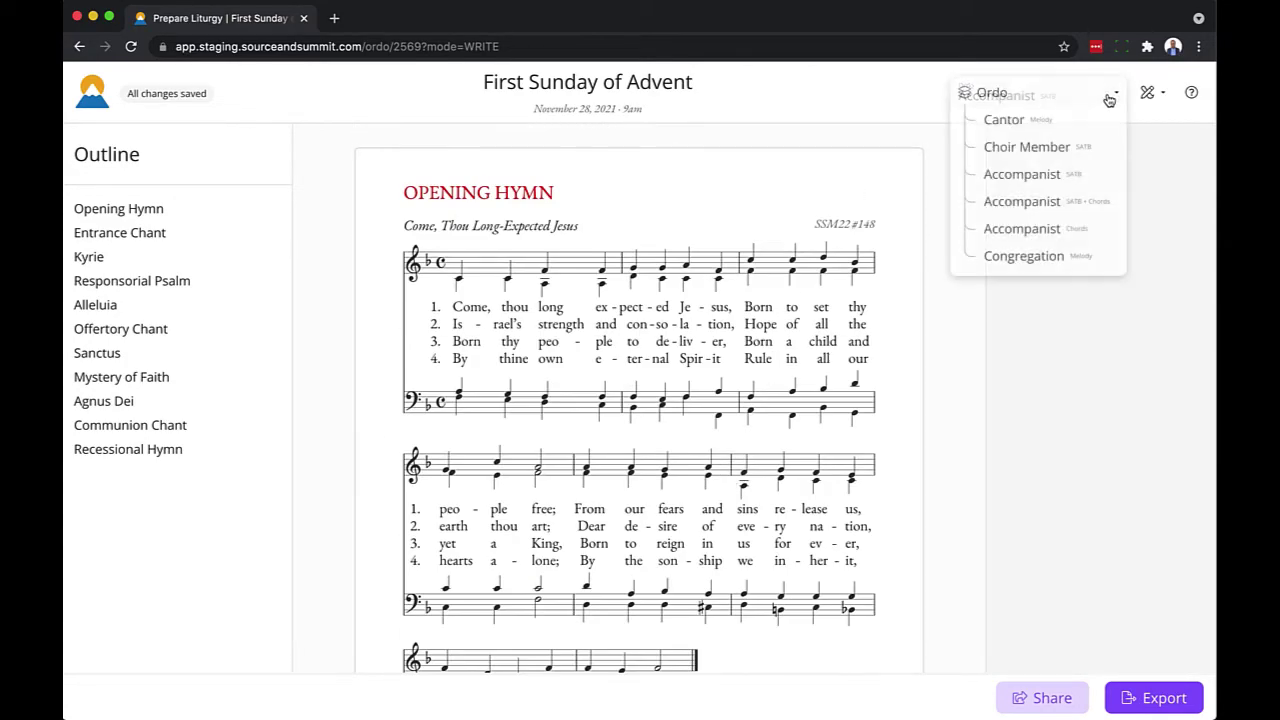
click(1065, 204)
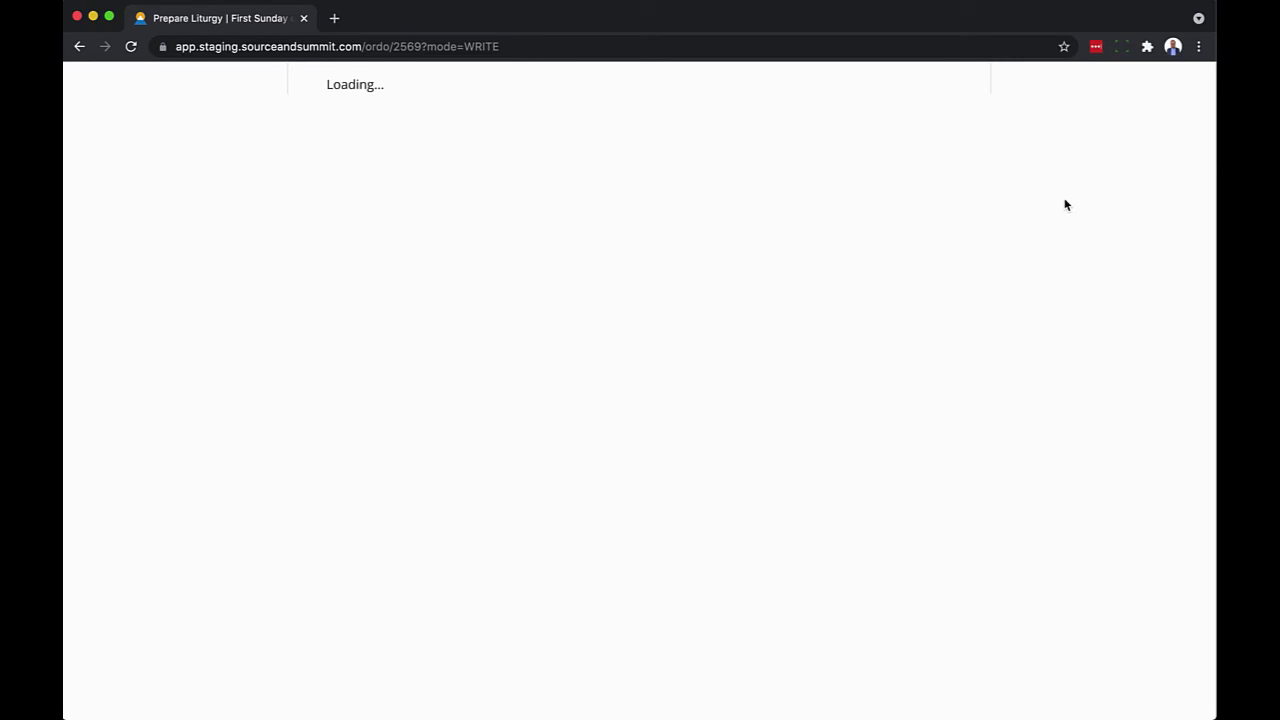
Step: Look over the chord symbols, then return the Ordo view to plain Accompanist (SATB)
scroll(966, 234, down, 3)
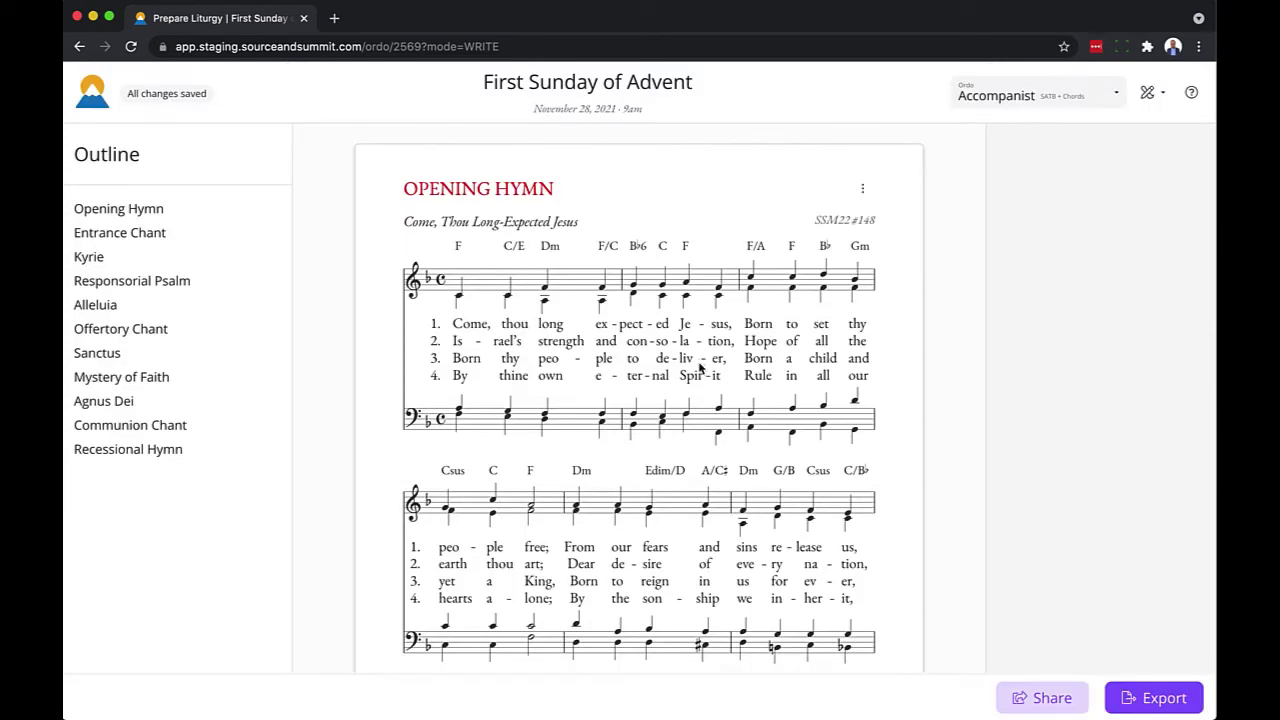
scroll(702, 369, down, 10)
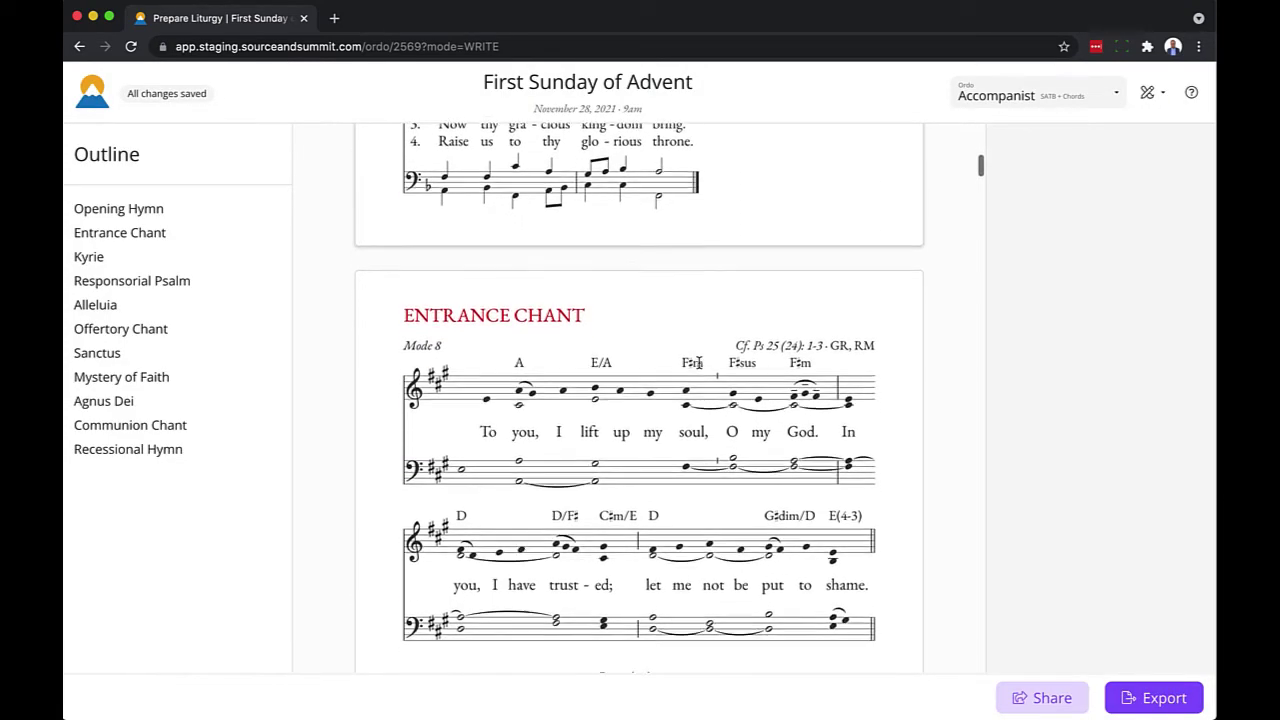
click(1031, 172)
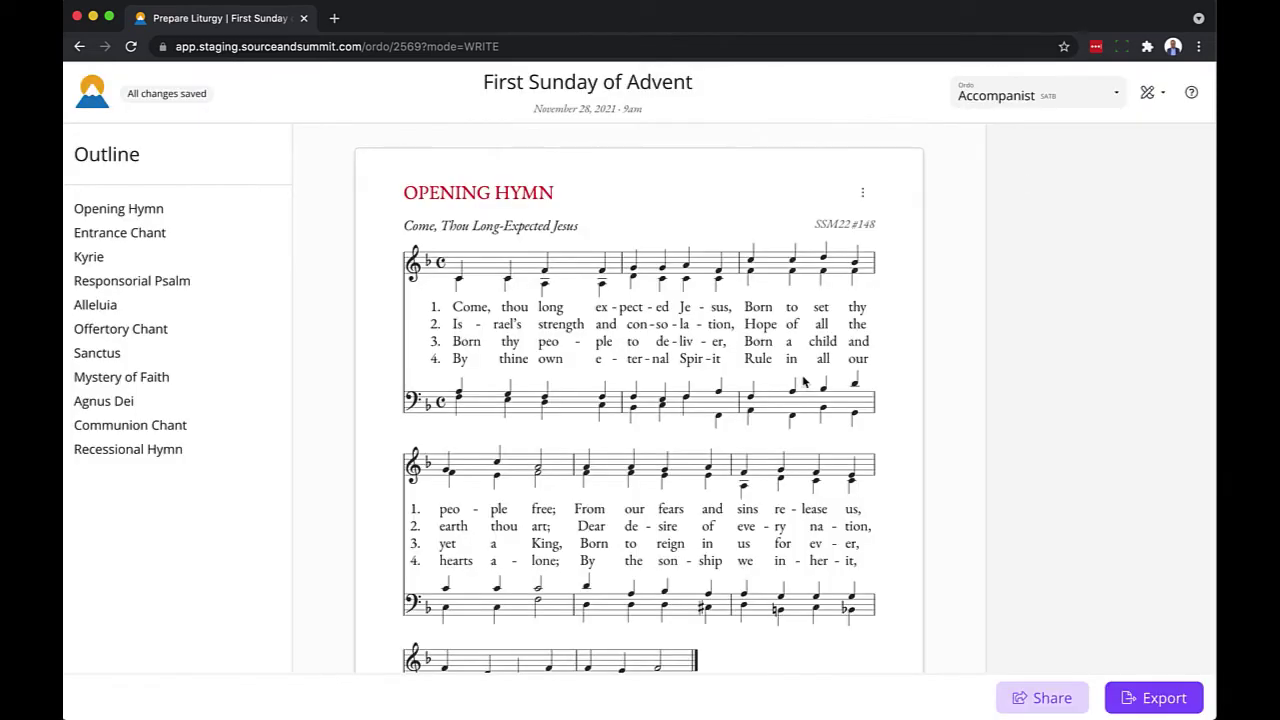
scroll(803, 381, down, 1)
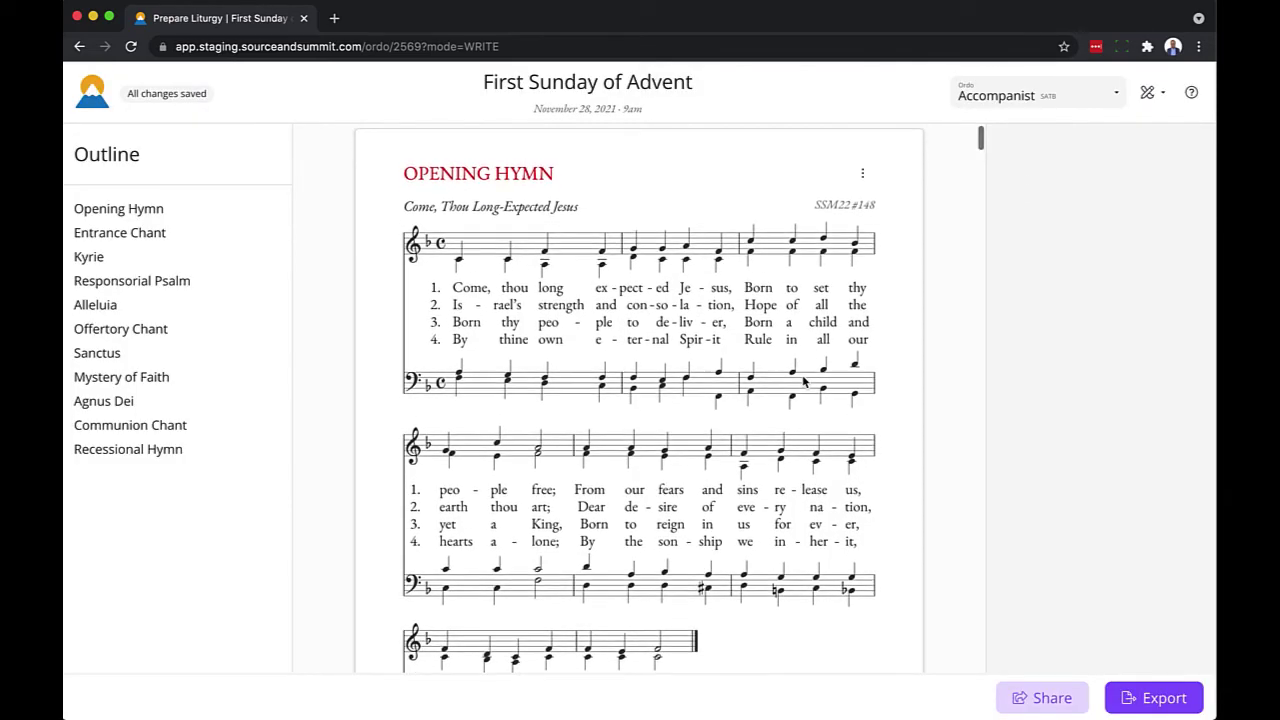
scroll(806, 280, up, 1)
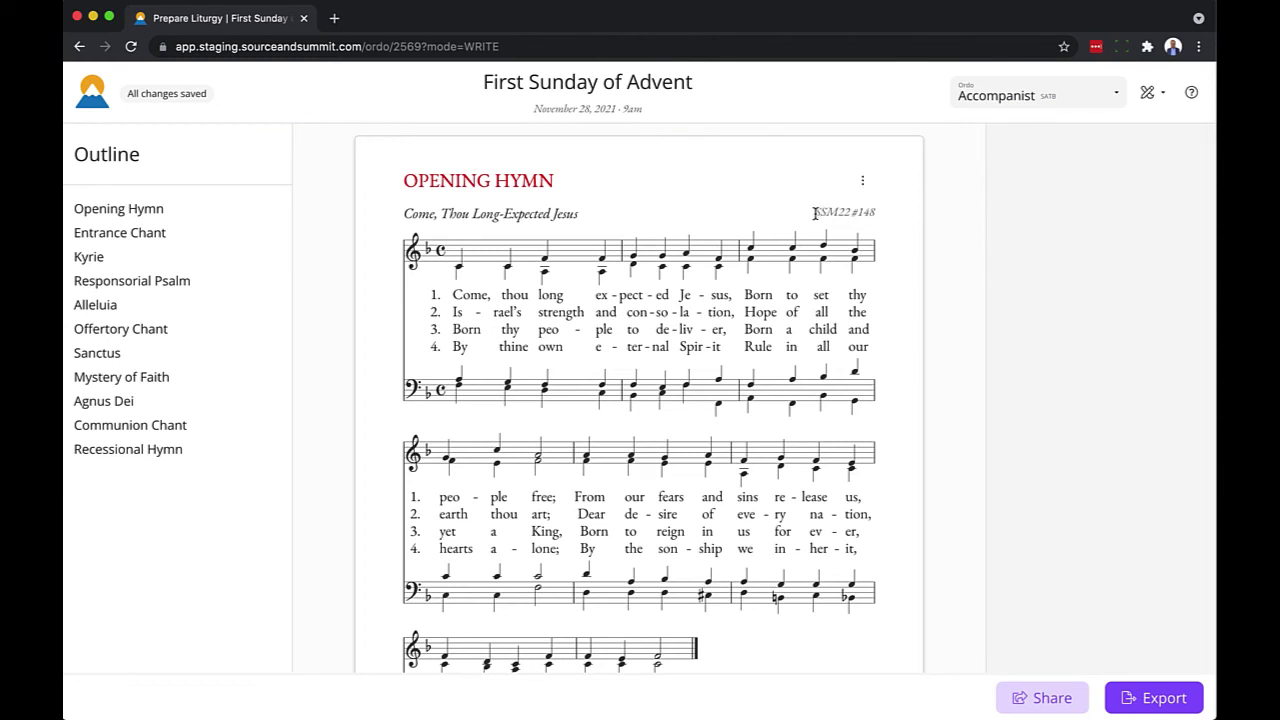
Step: Select the Opening Hymn to reveal its settings: modern notation, harmonized, no chord symbols
drag(818, 213, 881, 221)
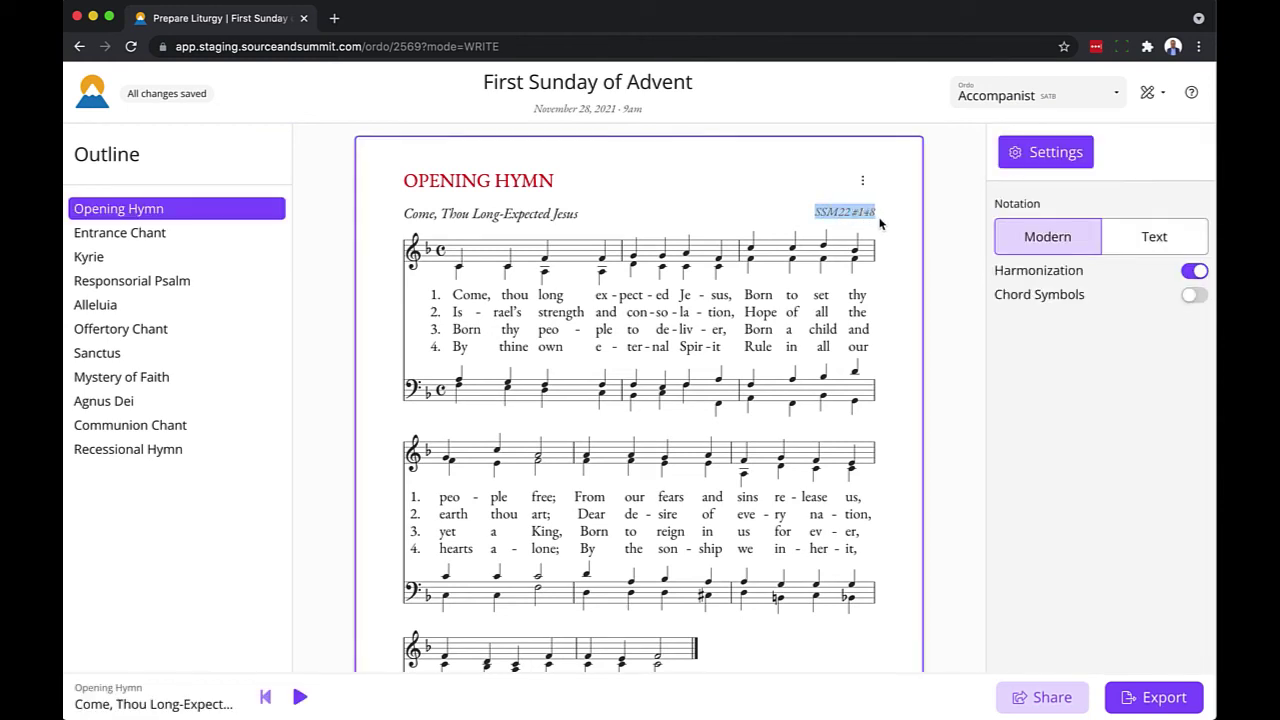
click(881, 221)
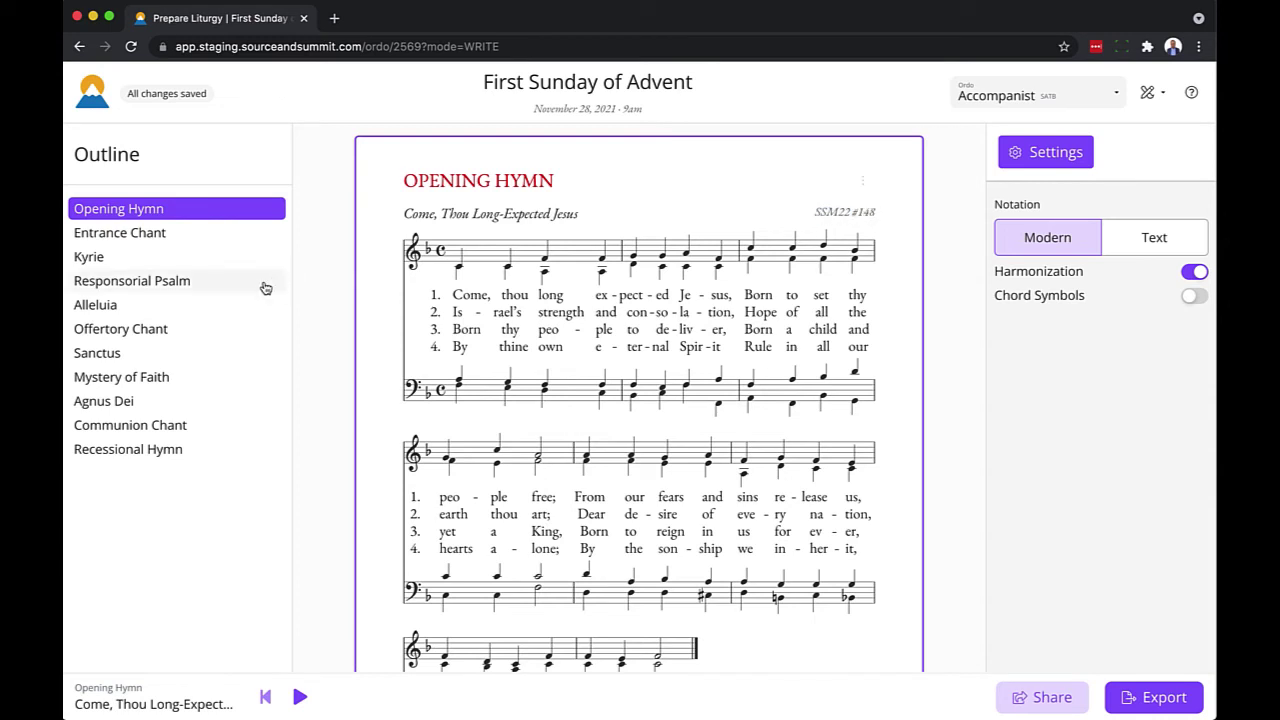
click(154, 449)
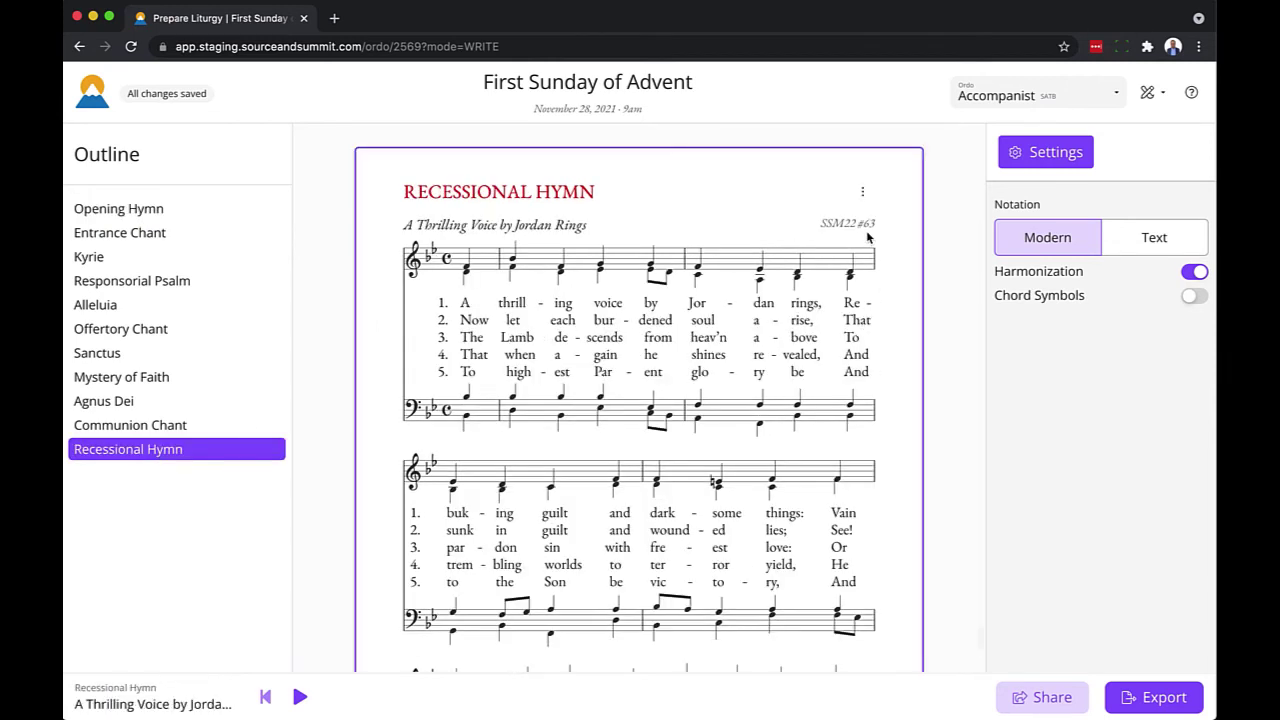
mouse_move(883, 236)
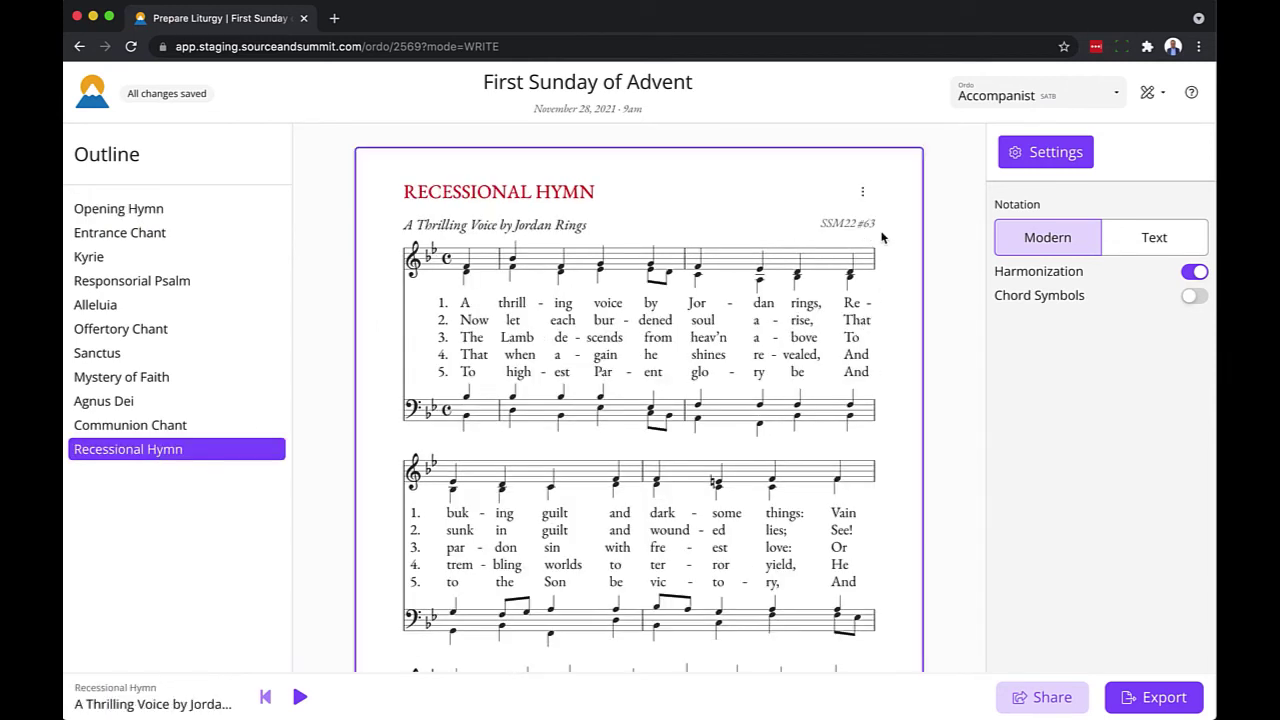
click(140, 209)
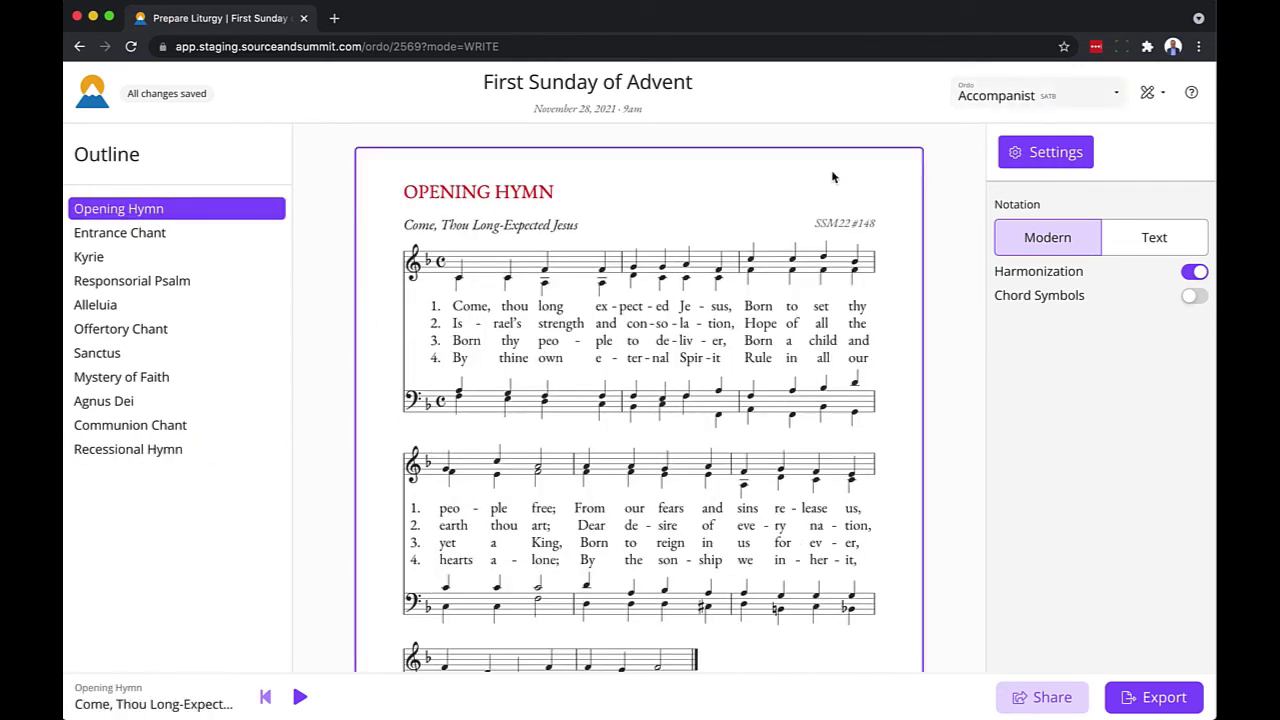
Step: Check the Ordo part list and keep the Accompanist (SATB) view
click(1100, 96)
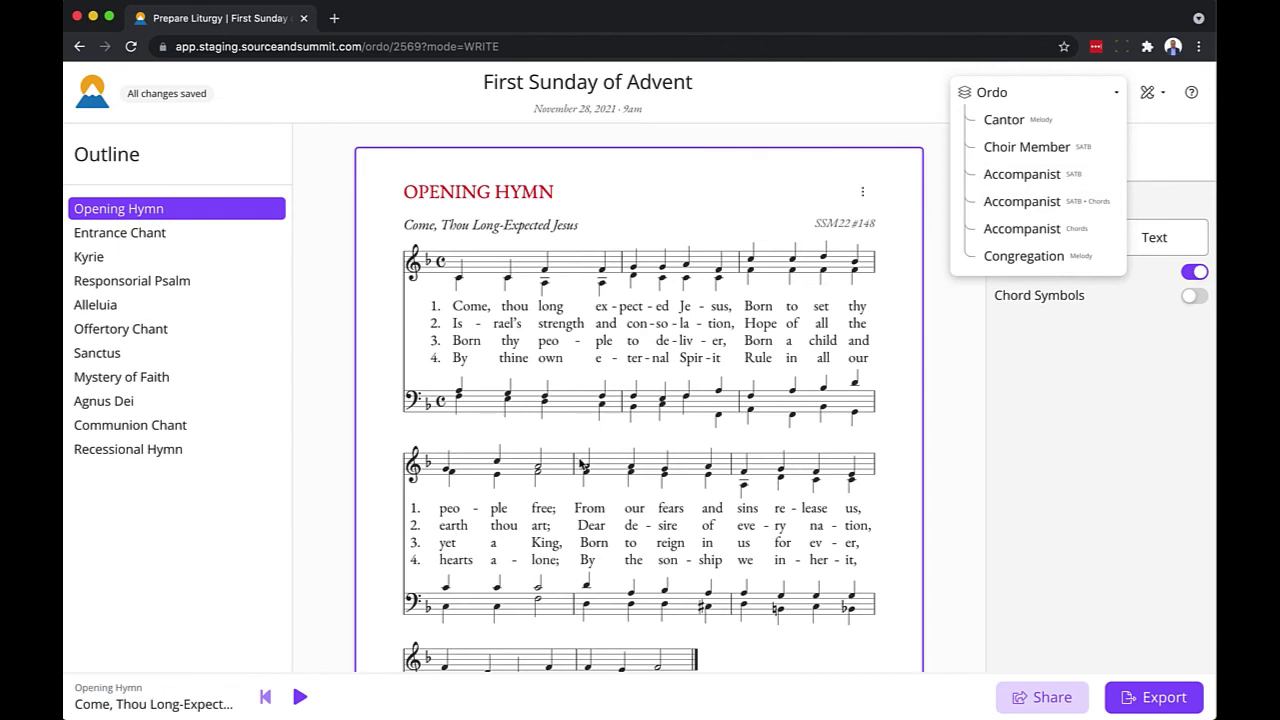
click(1061, 360)
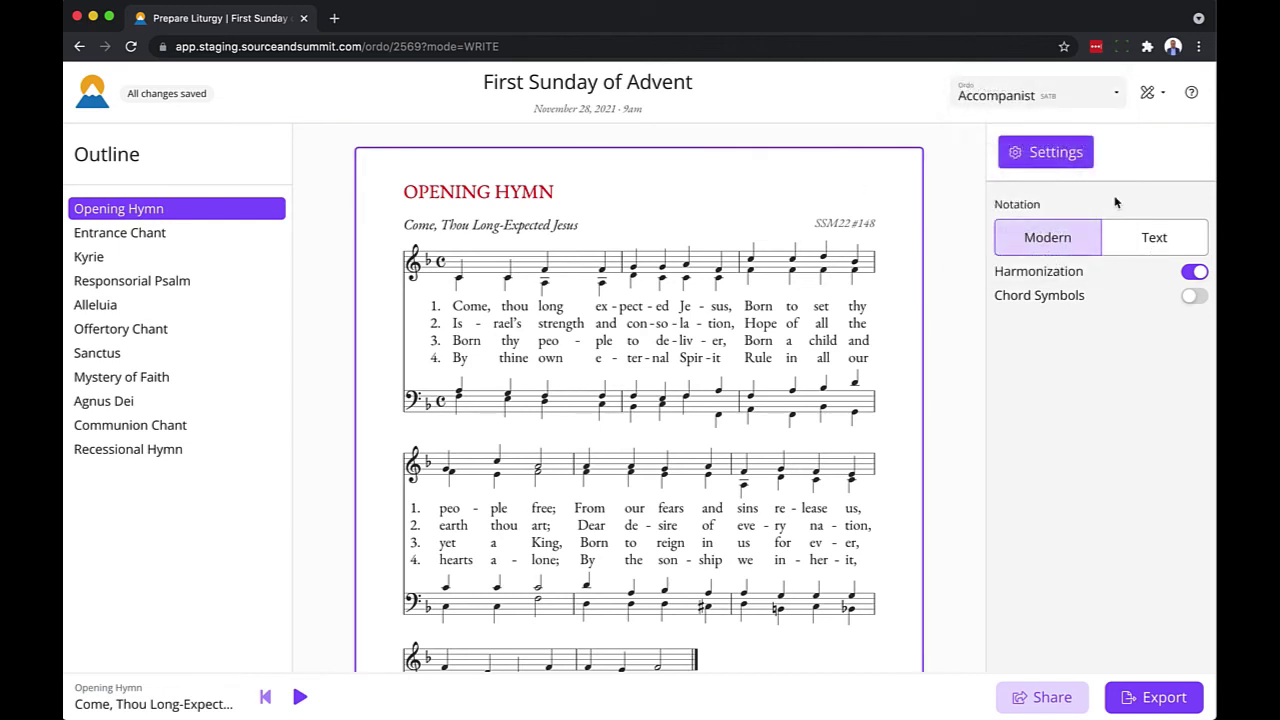
click(1072, 100)
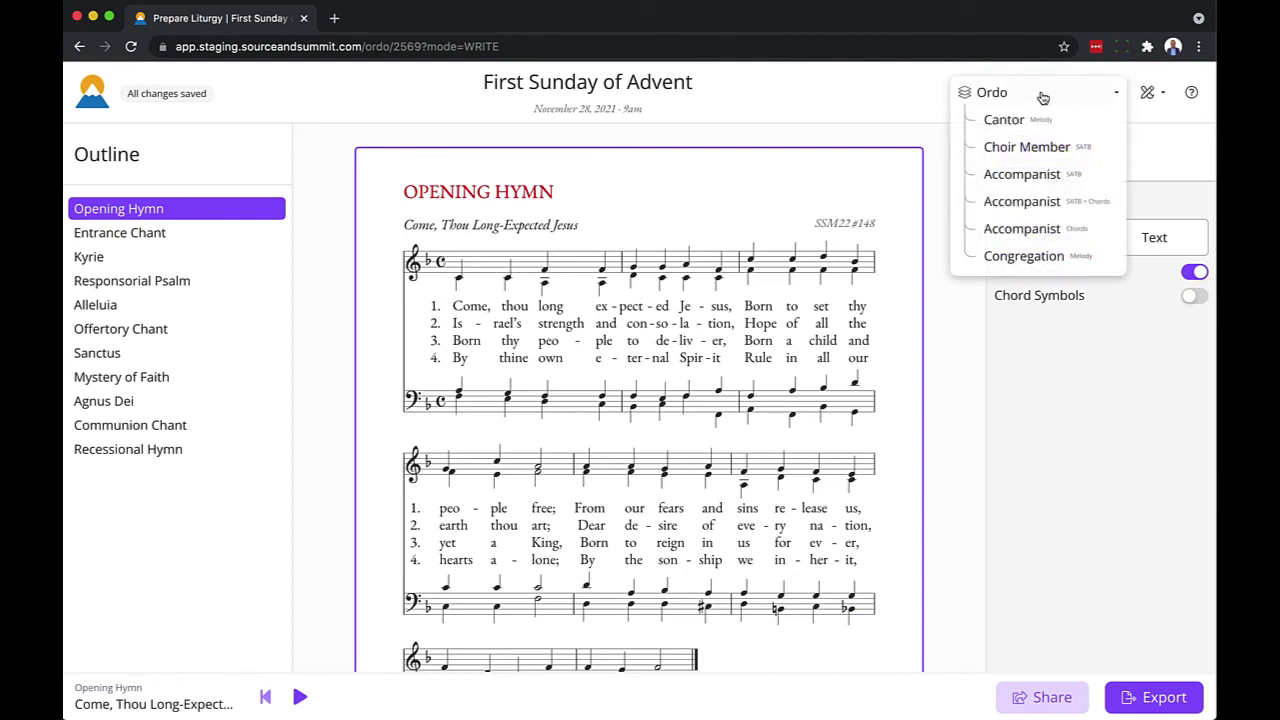